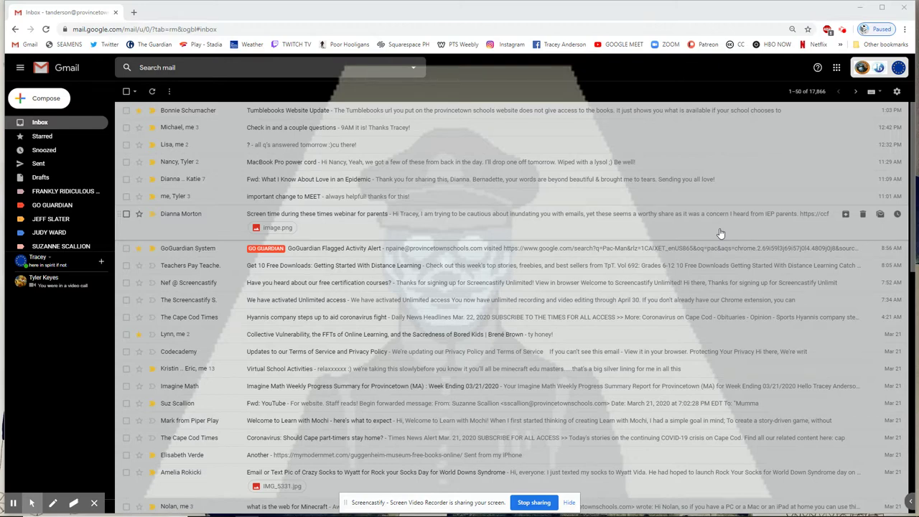
# Open PenAttention's options menu from its icon among the hidden tray apps.
pyautogui.moveTo(647, 511)
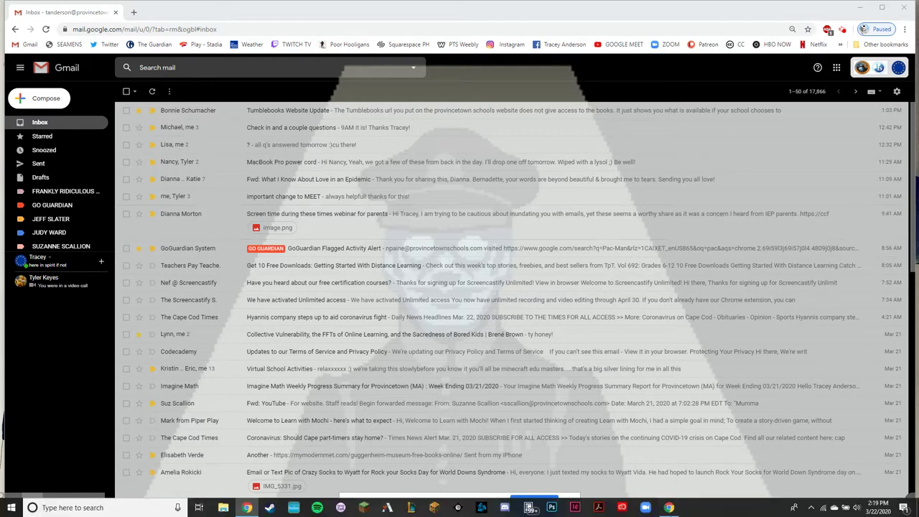
pyautogui.click(812, 509)
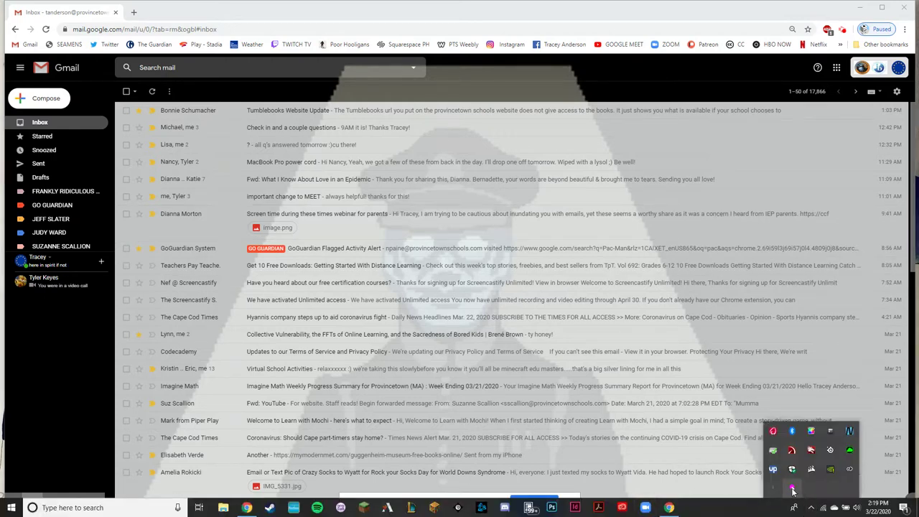
pyautogui.rightClick(793, 490)
# Apply PenAttention's yellow circle highlight settings and close the Highlight Settings window.
pyautogui.click(831, 425)
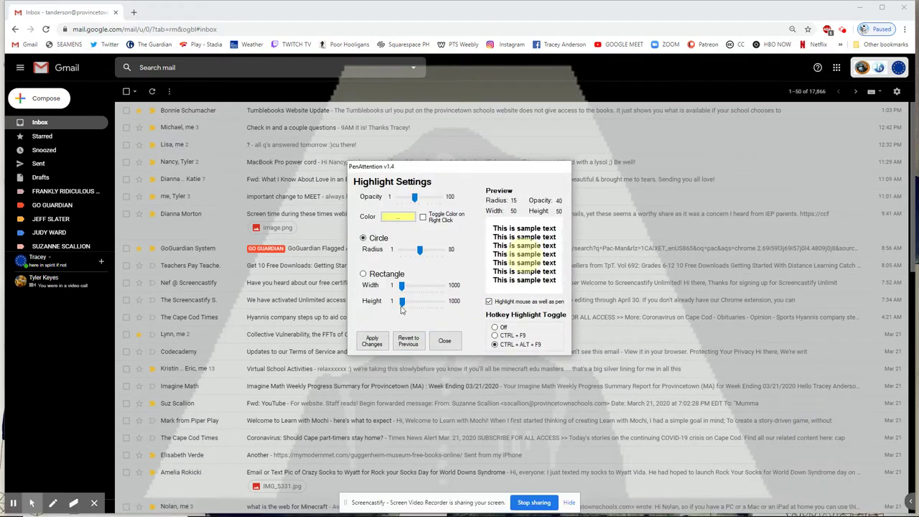
pyautogui.click(372, 341)
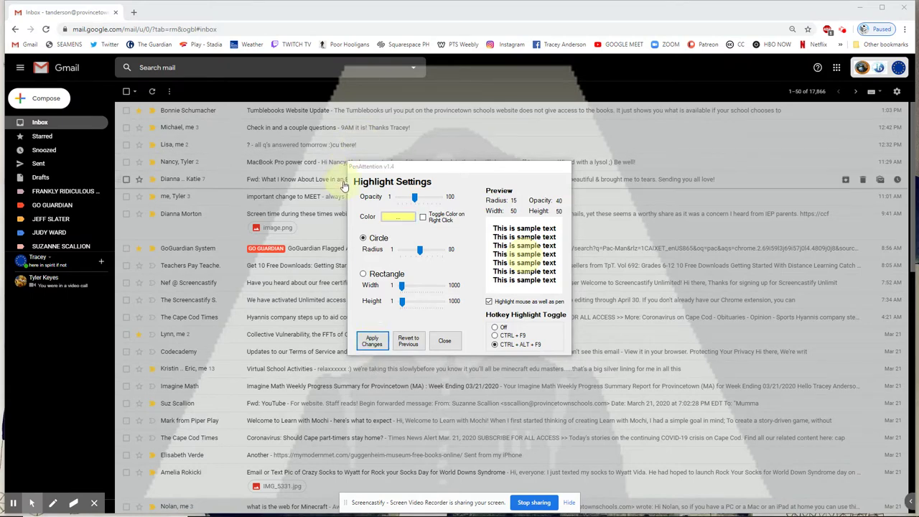
pyautogui.click(445, 340)
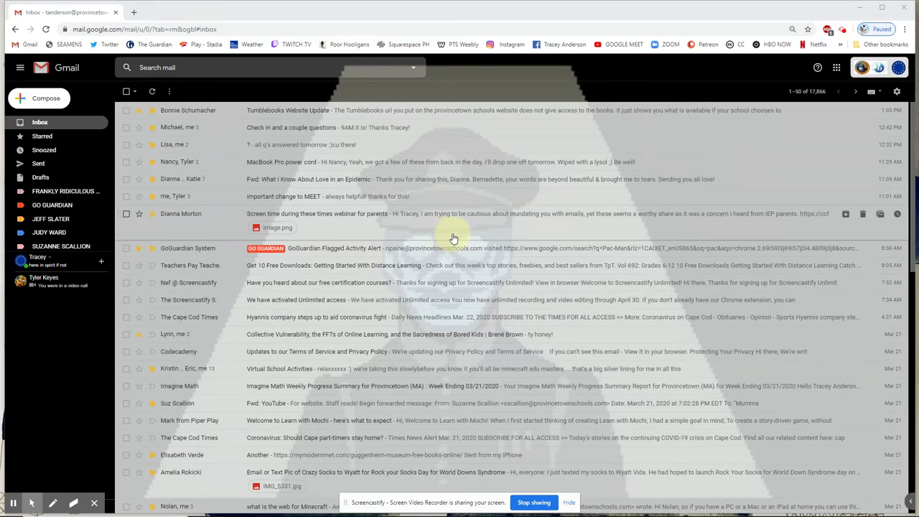
# Move the Slides tile below Search in the Google apps grid, then launch Google Meet.
pyautogui.click(836, 69)
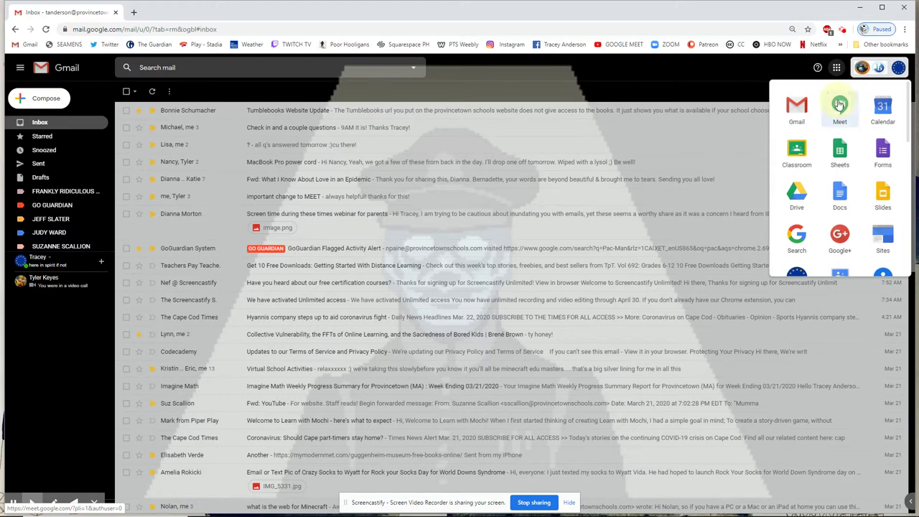
pyautogui.scroll(-2, 840, 105)
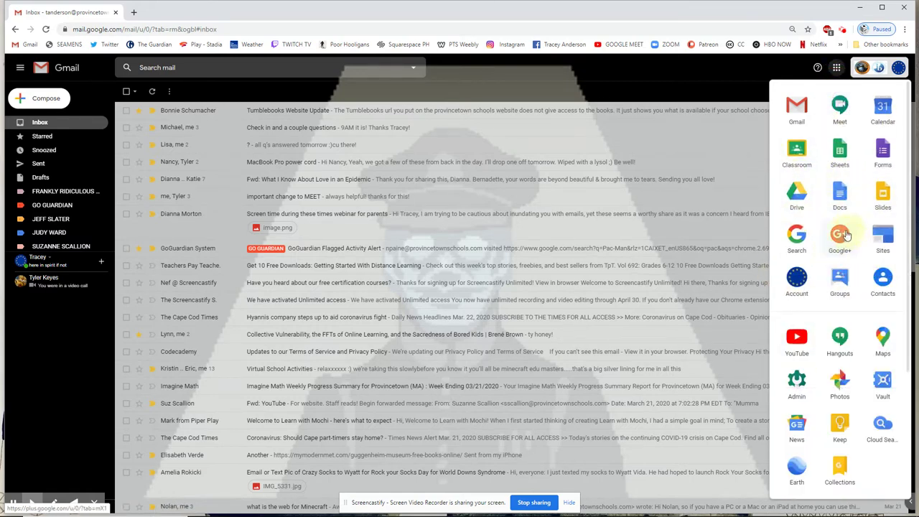
pyautogui.moveTo(883, 192); pyautogui.dragTo(883, 233)
pyautogui.moveTo(877, 149); pyautogui.dragTo(878, 150)
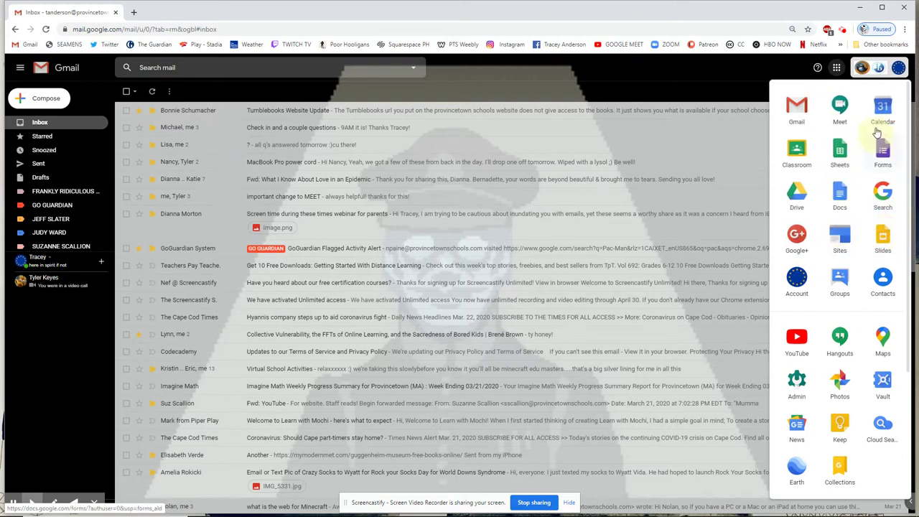
pyautogui.moveTo(841, 108)
pyautogui.mouseDown()
pyautogui.moveTo(852, 222)
pyautogui.moveTo(830, 103)
pyautogui.mouseUp()
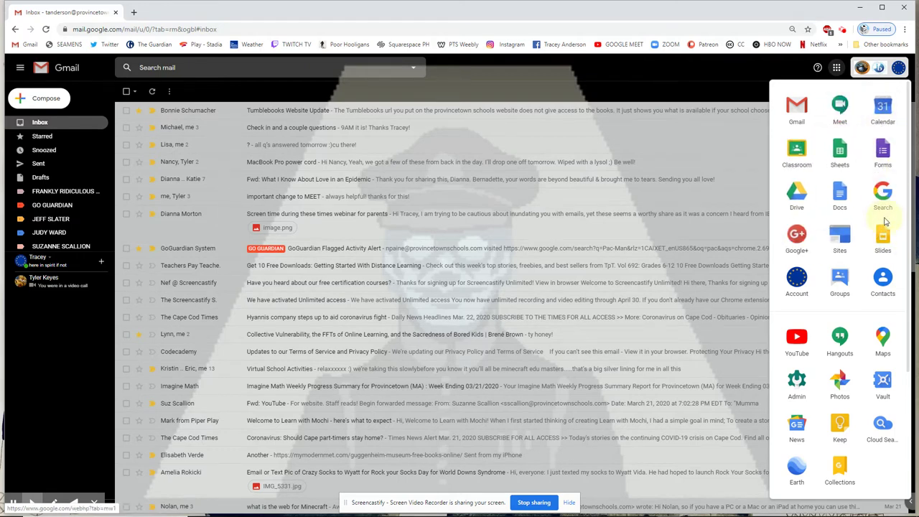
pyautogui.click(841, 107)
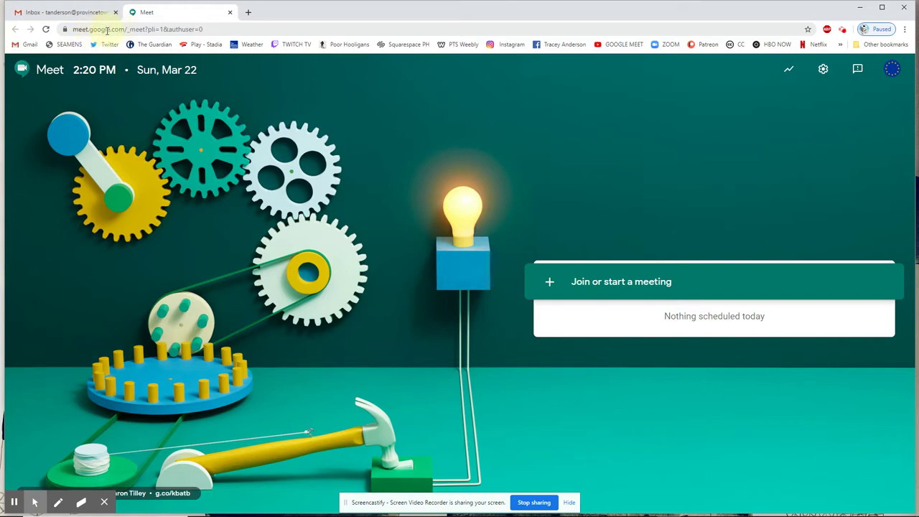
pyautogui.click(66, 12)
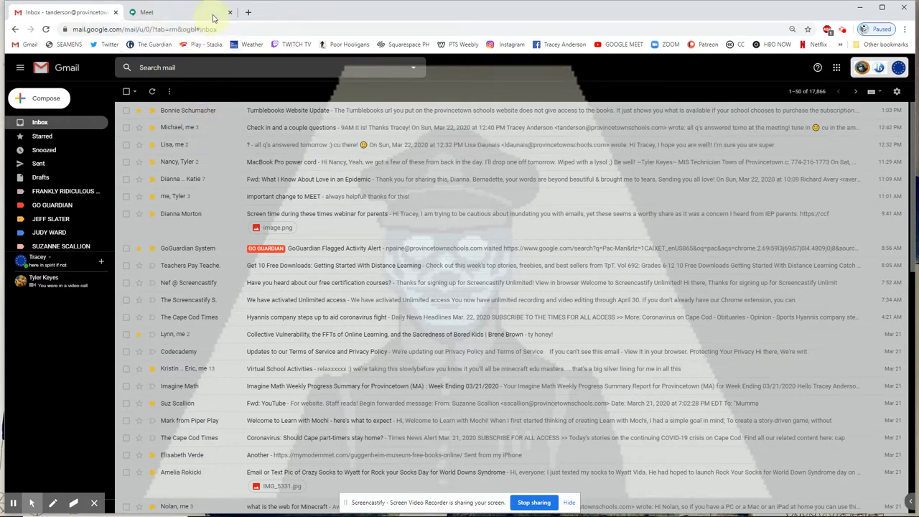
pyautogui.click(172, 13)
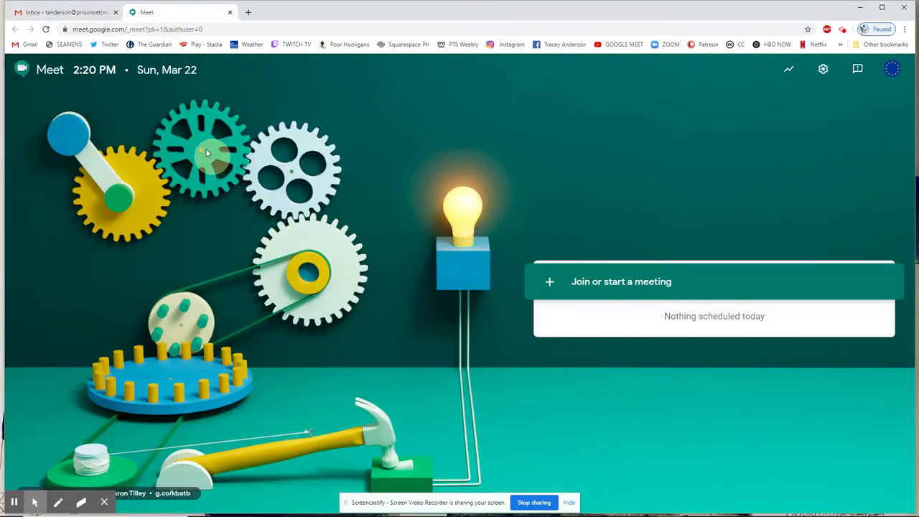
pyautogui.click(79, 14)
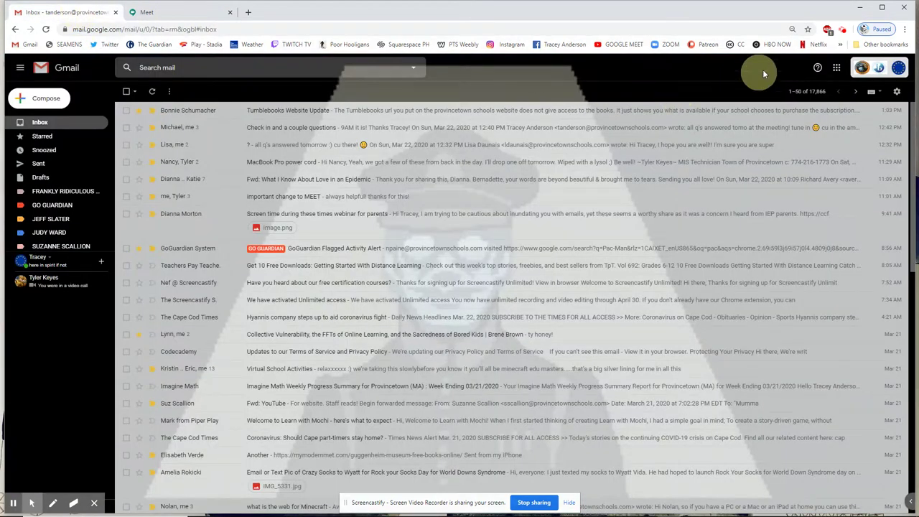
pyautogui.click(836, 67)
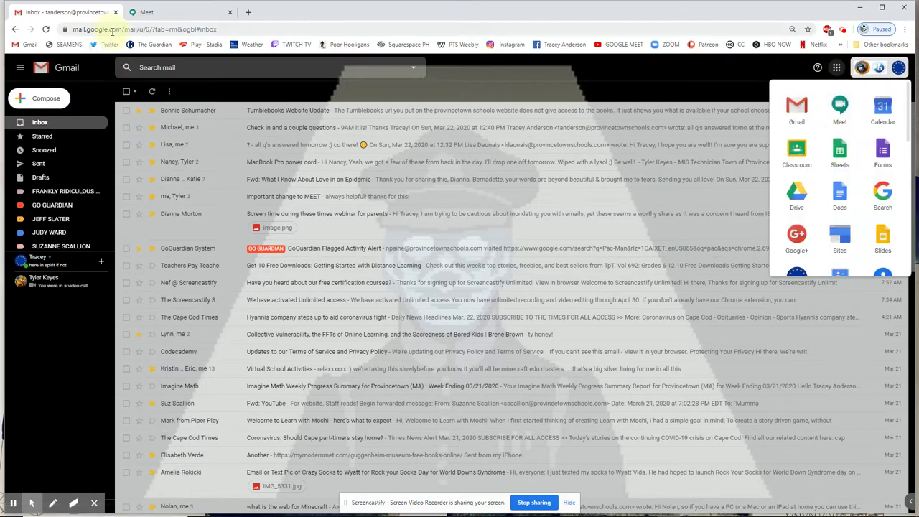
pyautogui.click(79, 28)
pyautogui.click(142, 18)
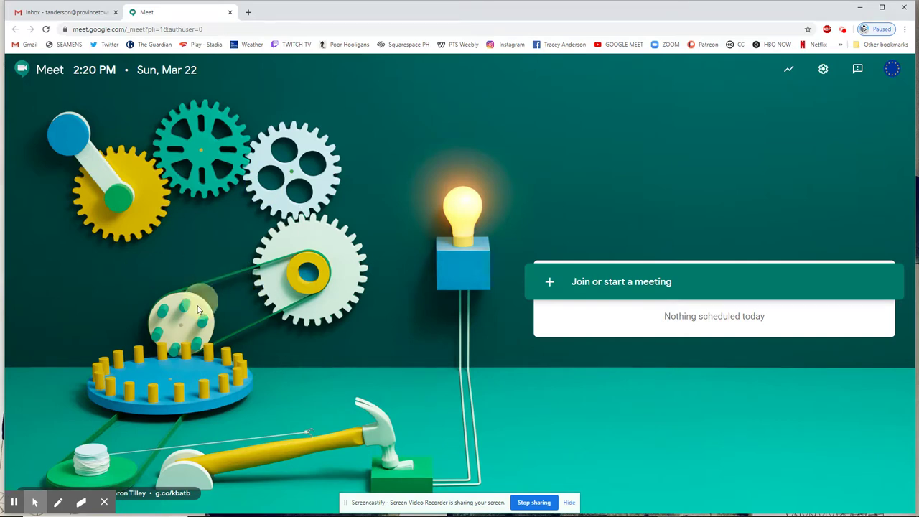
pyautogui.moveTo(75, 508)
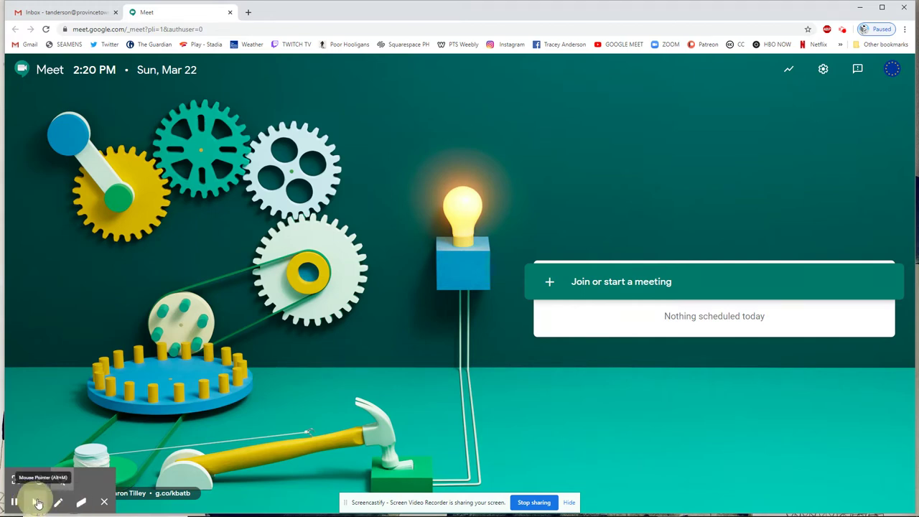
pyautogui.click(104, 507)
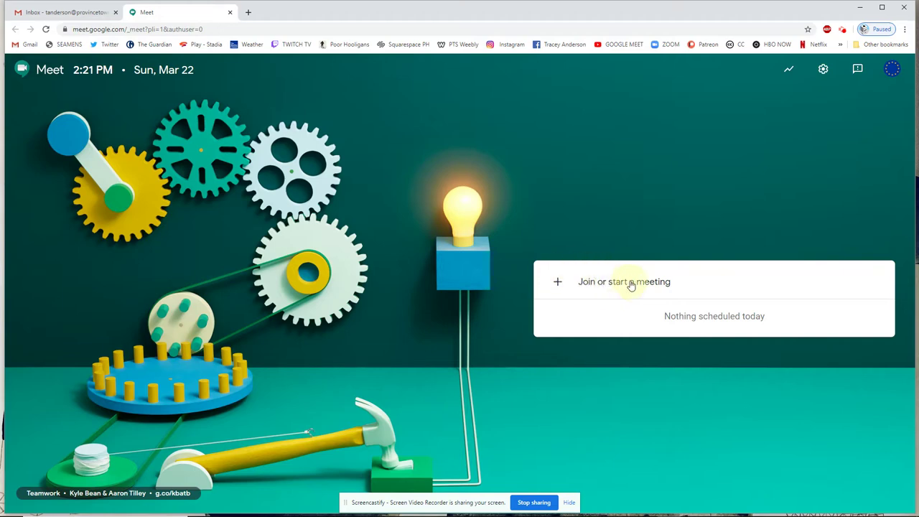
# Start a meeting nicknamed 'Test' and reach its pre-join camera preview.
pyautogui.click(608, 289)
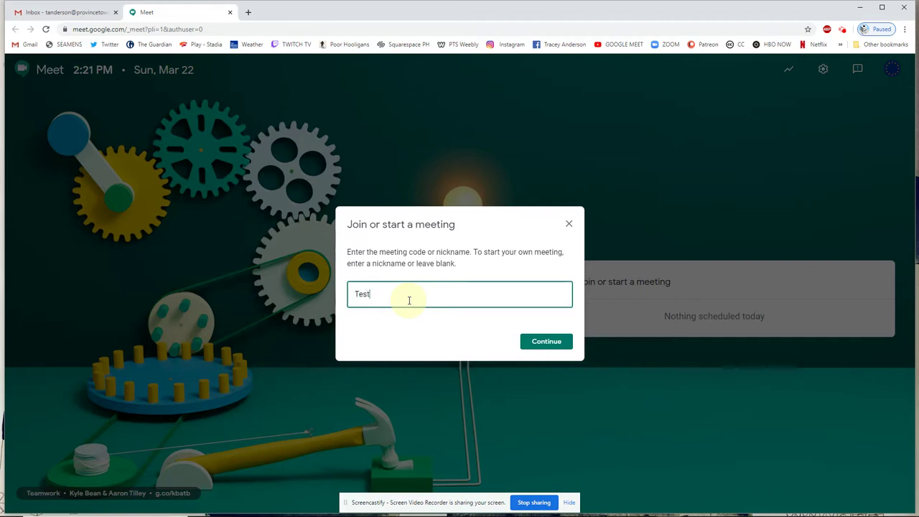
pyautogui.click(545, 342)
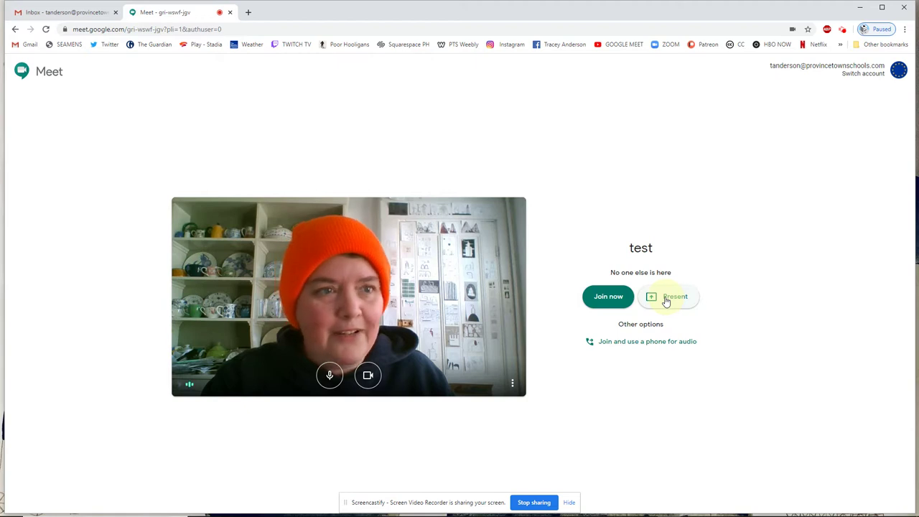
# Join the 'test' meeting, copy its joining info, and go back to the Gmail inbox.
pyautogui.click(608, 297)
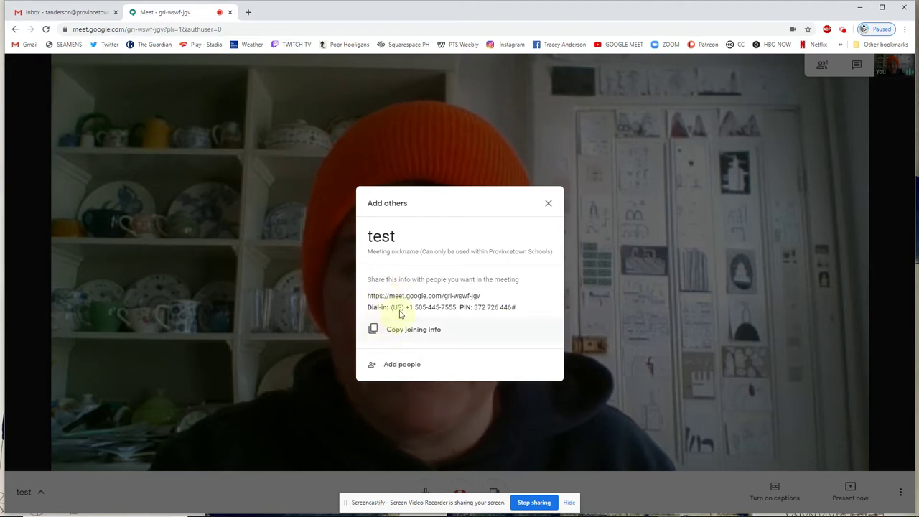
pyautogui.click(375, 329)
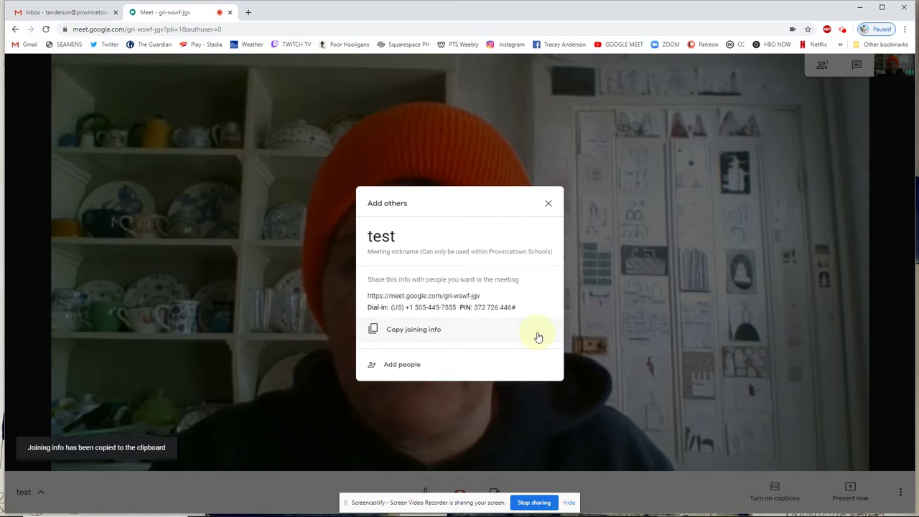
pyautogui.click(29, 14)
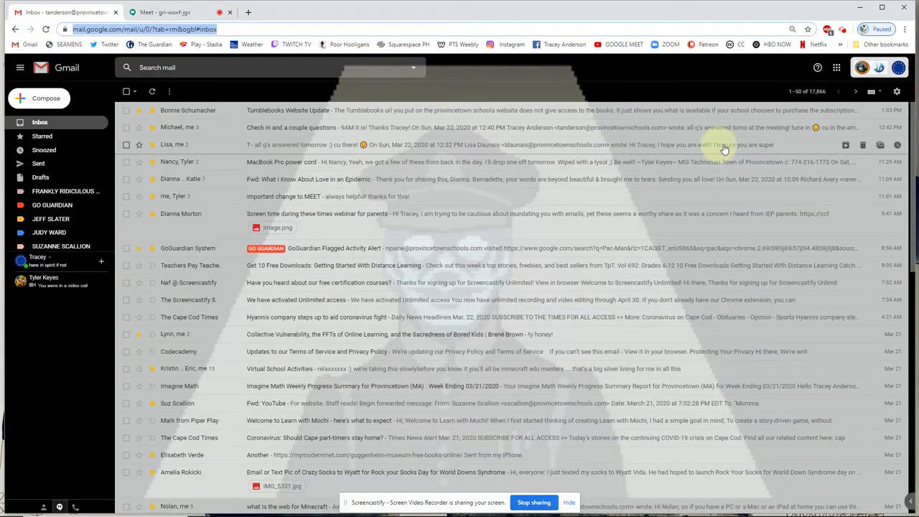
pyautogui.click(835, 67)
# Open the Instructional Technology class in Google Classroom and start a new post.
pyautogui.click(800, 153)
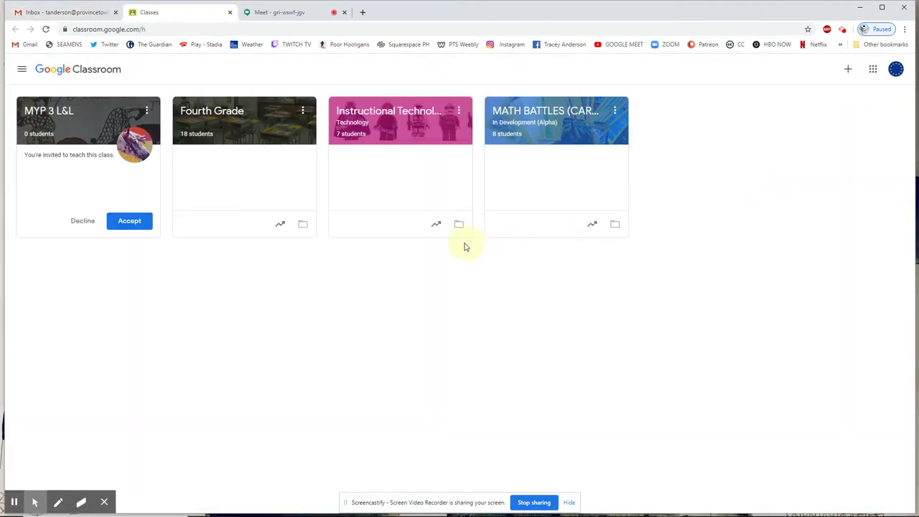
pyautogui.click(384, 113)
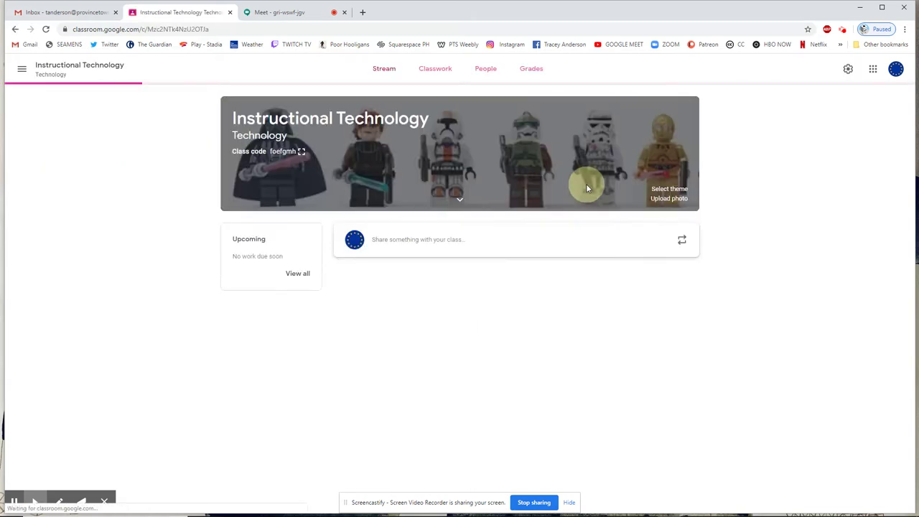
pyautogui.click(421, 240)
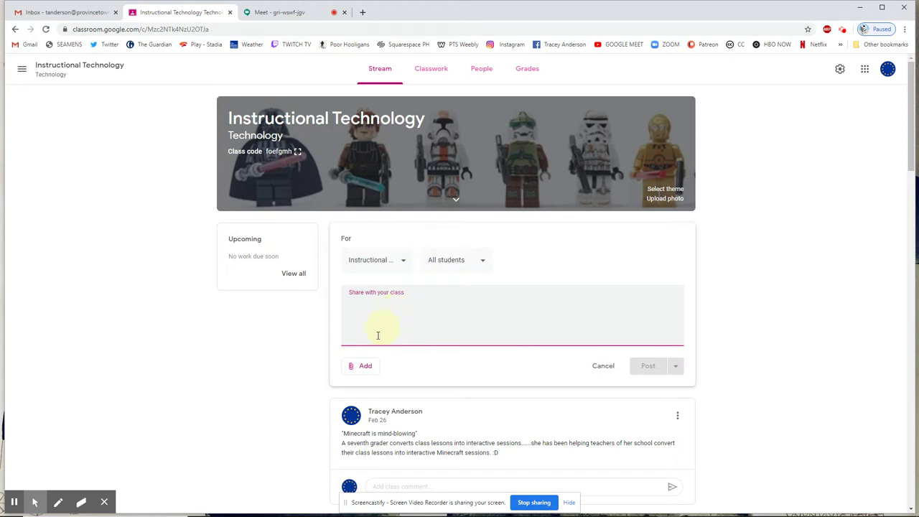
# Try adding the pasted joining info as a link attachment, then cancel it.
pyautogui.click(364, 365)
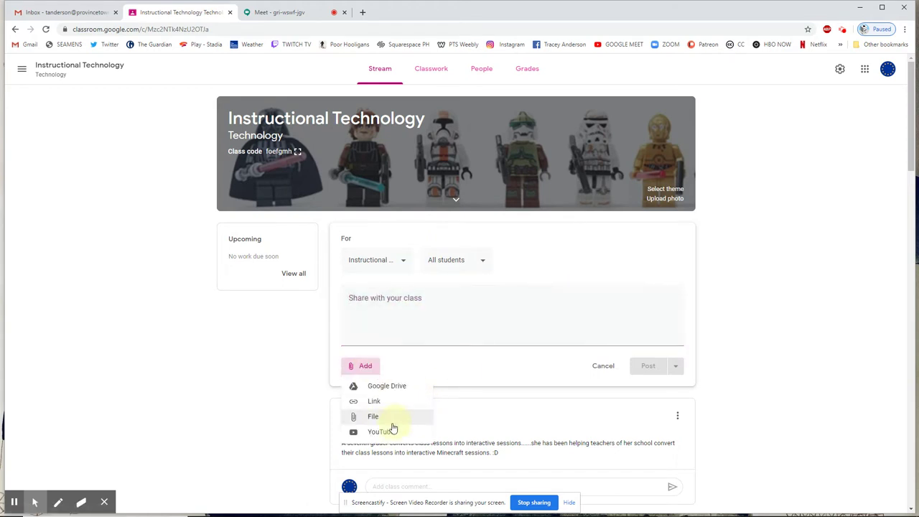
pyautogui.click(387, 402)
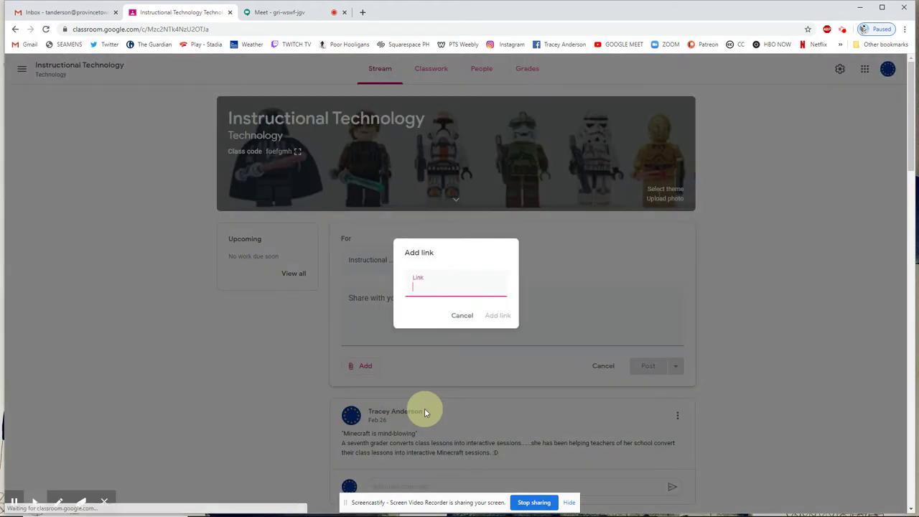
pyautogui.rightClick(441, 288)
pyautogui.click(466, 371)
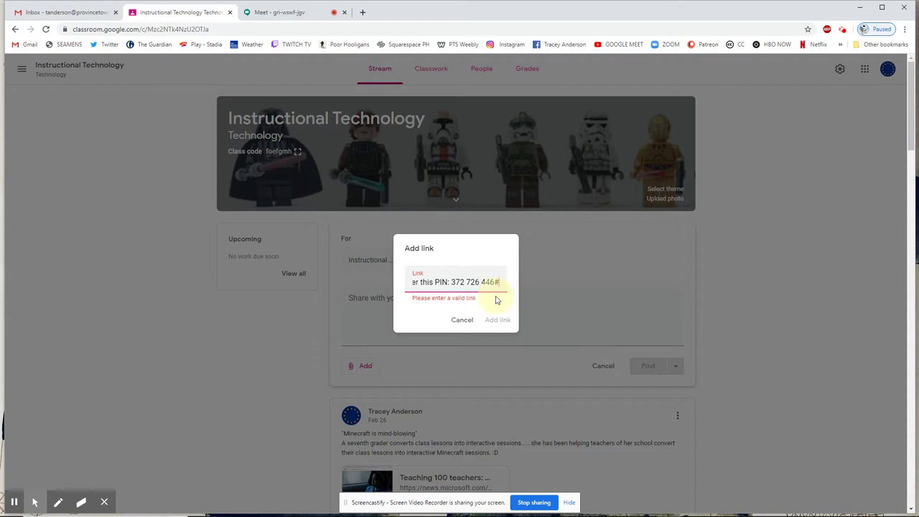
pyautogui.click(497, 320)
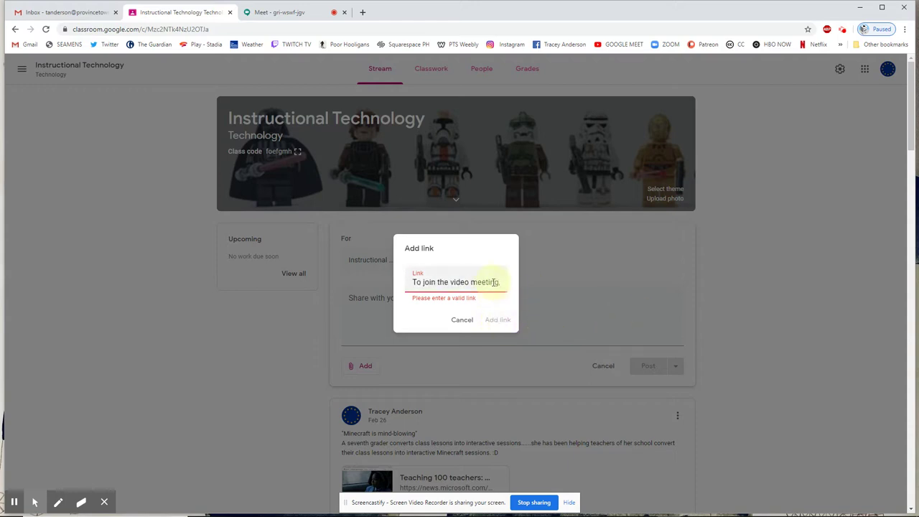
pyautogui.click(462, 321)
# Paste the joining info into the post's text and return to the Meet call.
pyautogui.click(385, 300)
pyautogui.rightClick(407, 300)
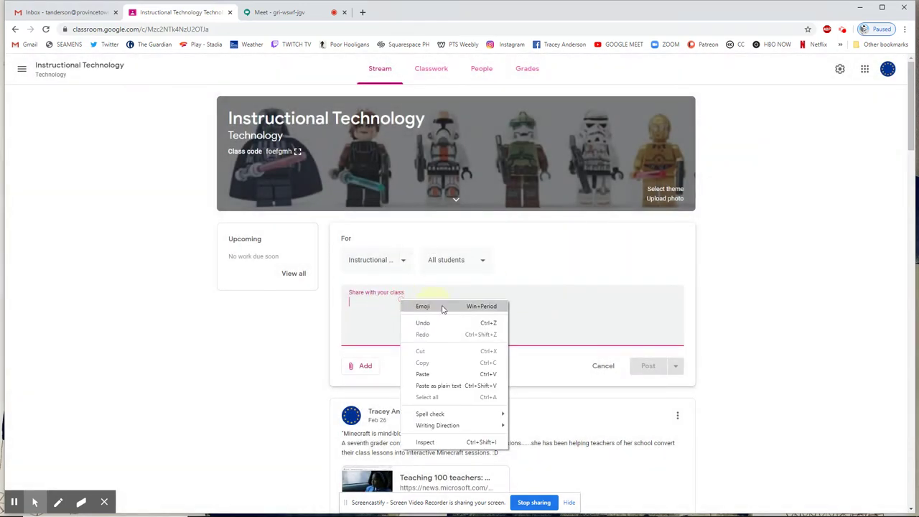
pyautogui.click(468, 372)
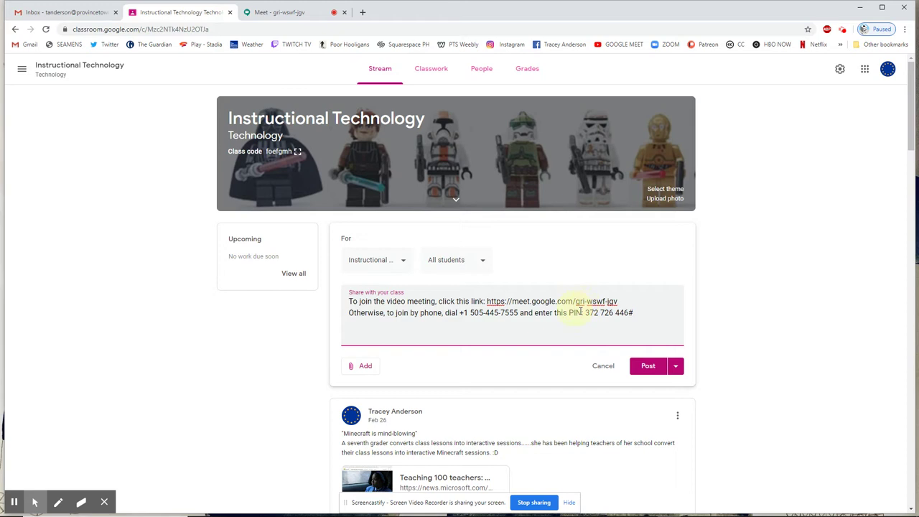
pyautogui.click(284, 12)
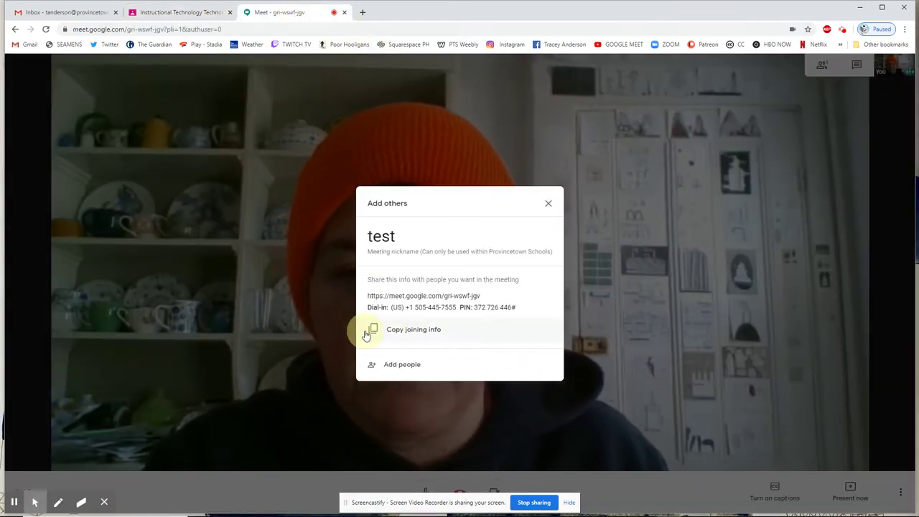
# Browse the Add people suggestions, check the Invite and Call tabs, then close the dialog.
pyautogui.click(407, 366)
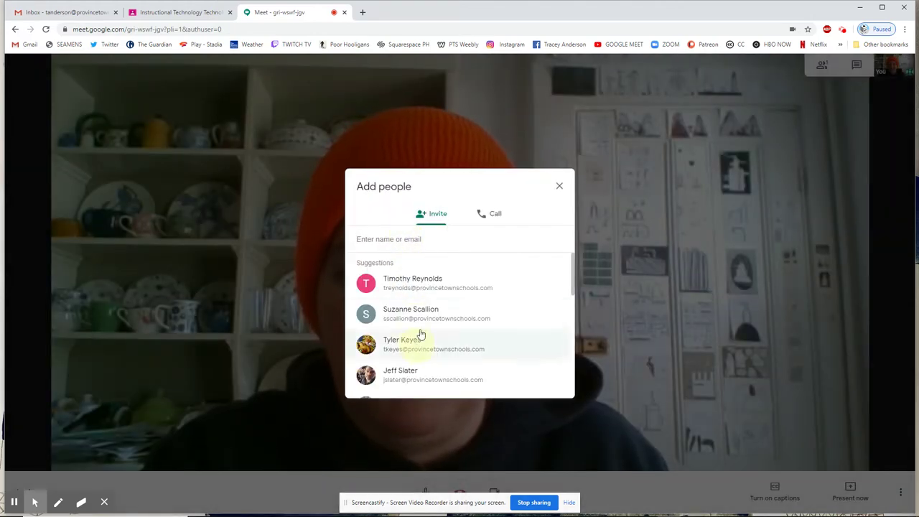
pyautogui.scroll(-1, 445, 363)
pyautogui.scroll(-5, 461, 316)
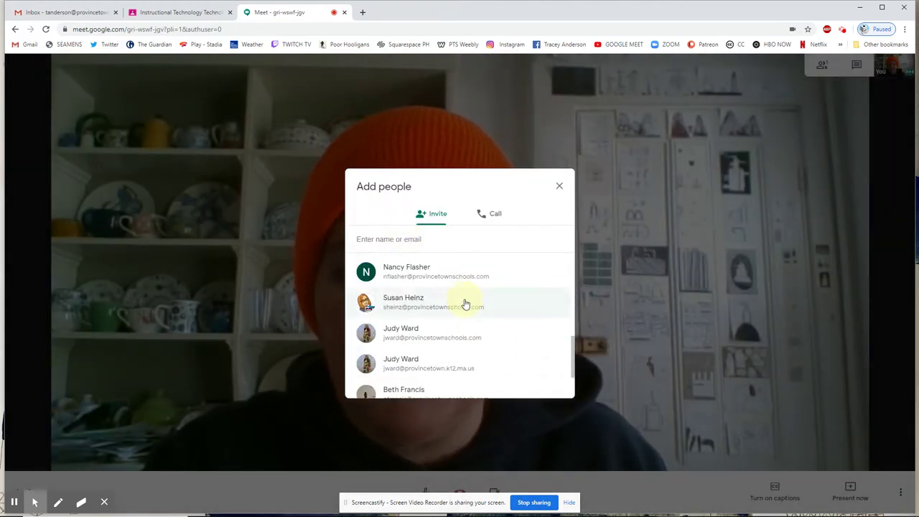
pyautogui.scroll(6, 465, 304)
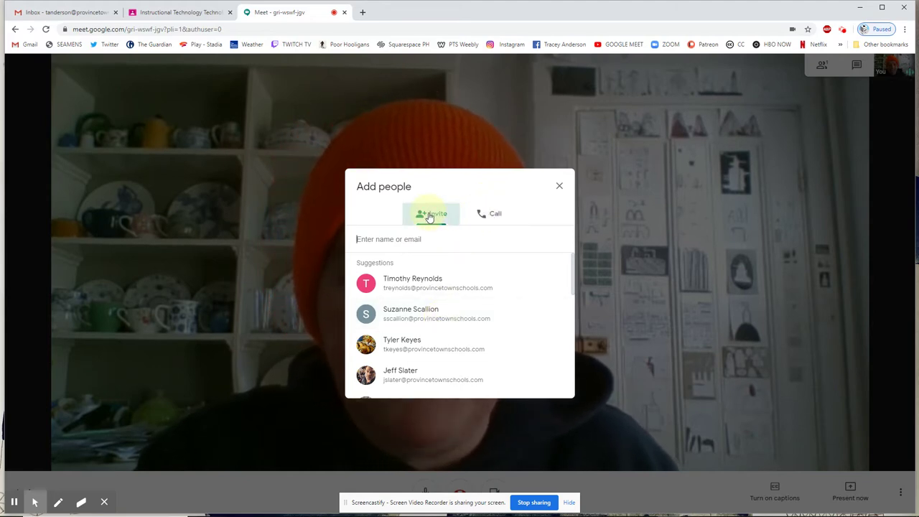
pyautogui.click(488, 215)
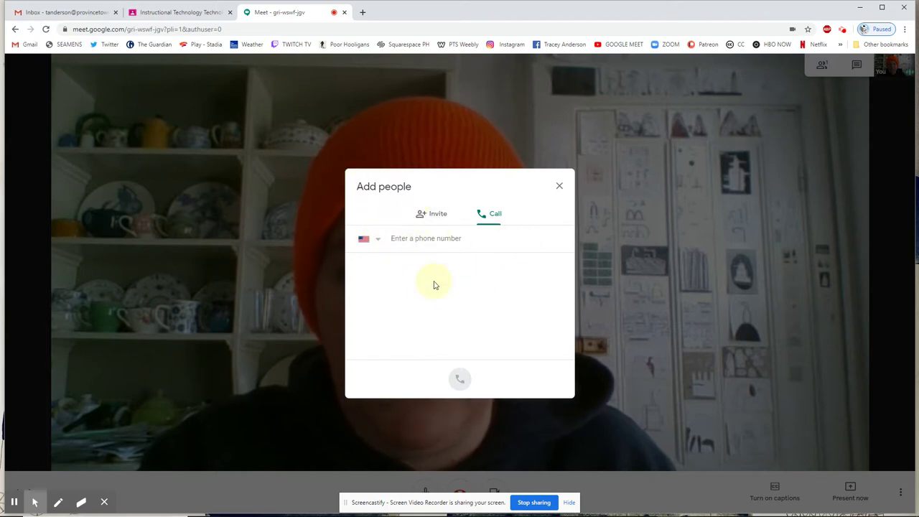
pyautogui.click(430, 214)
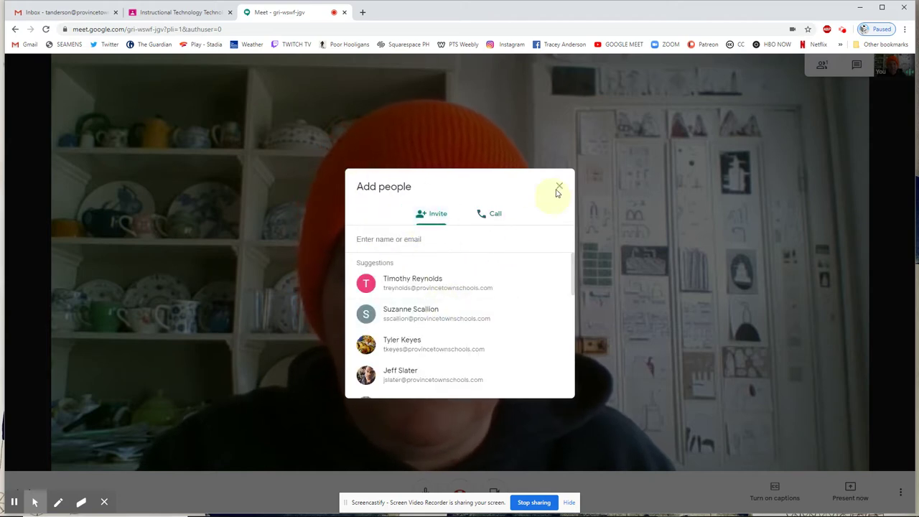
pyautogui.click(559, 186)
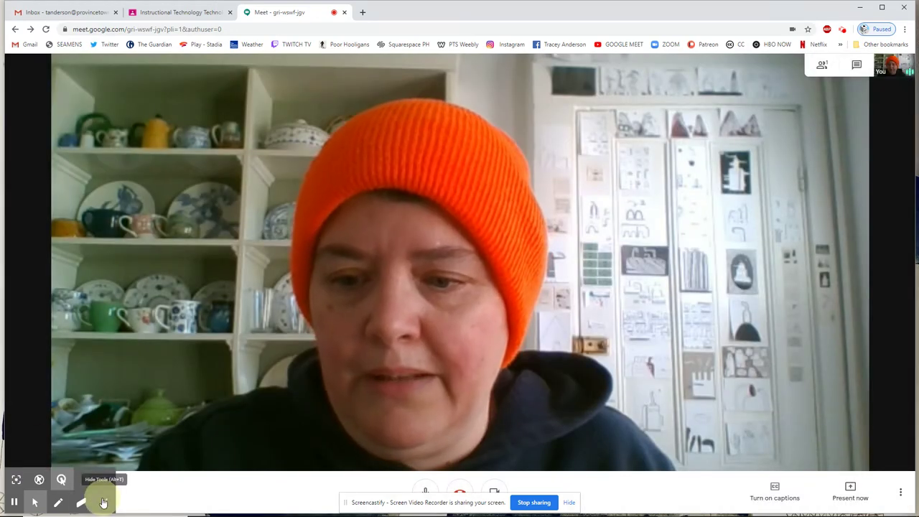
pyautogui.click(33, 494)
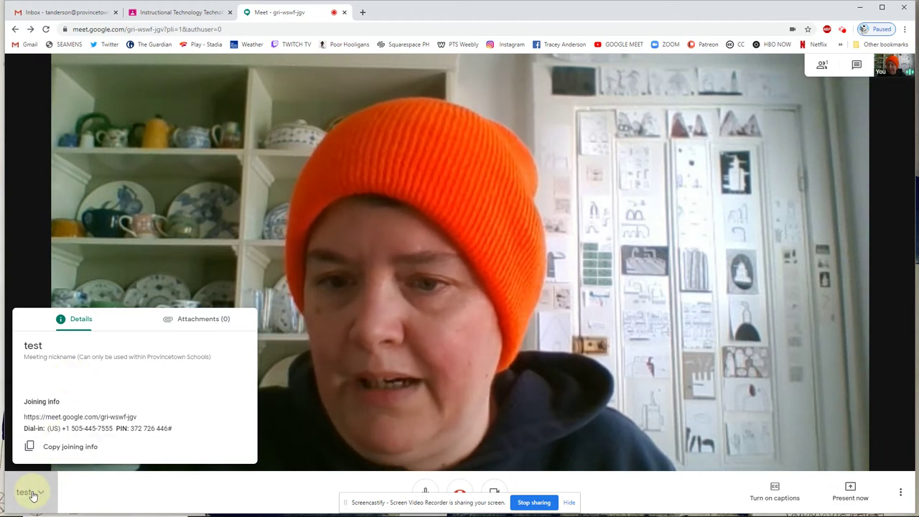
pyautogui.click(198, 321)
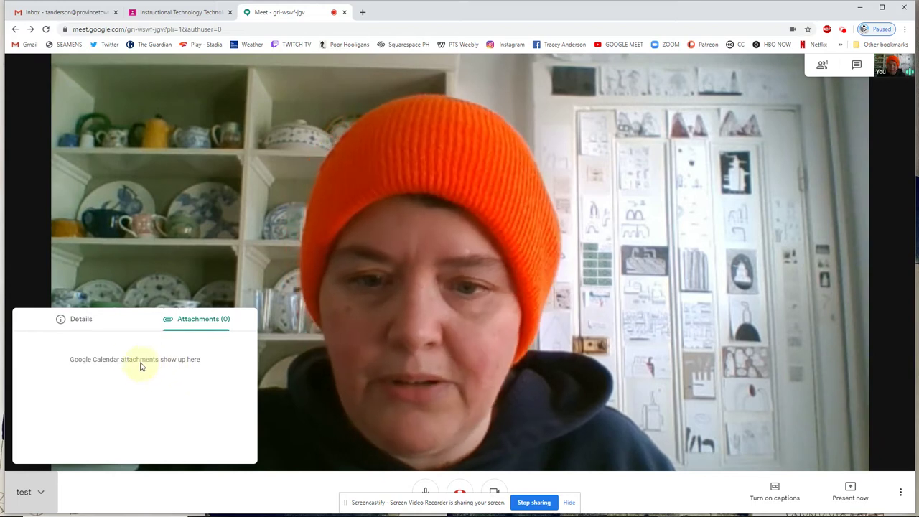
pyautogui.click(83, 320)
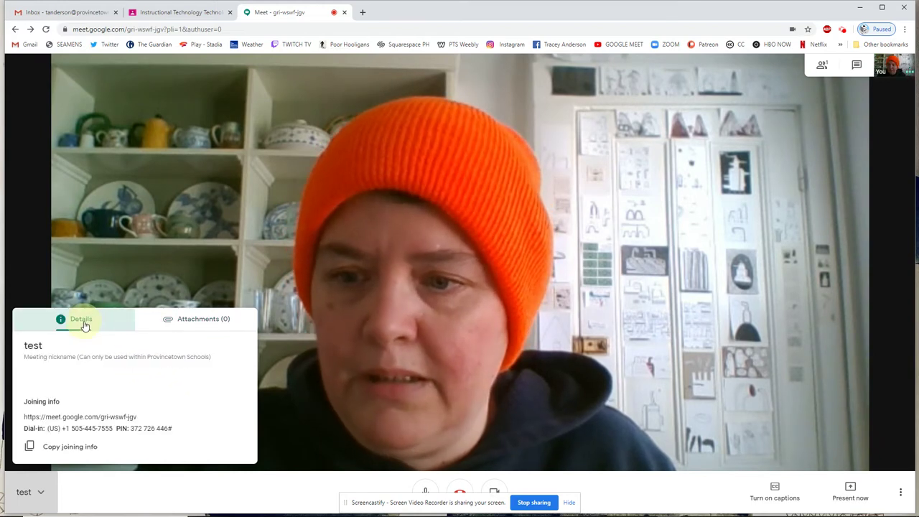
pyautogui.click(41, 494)
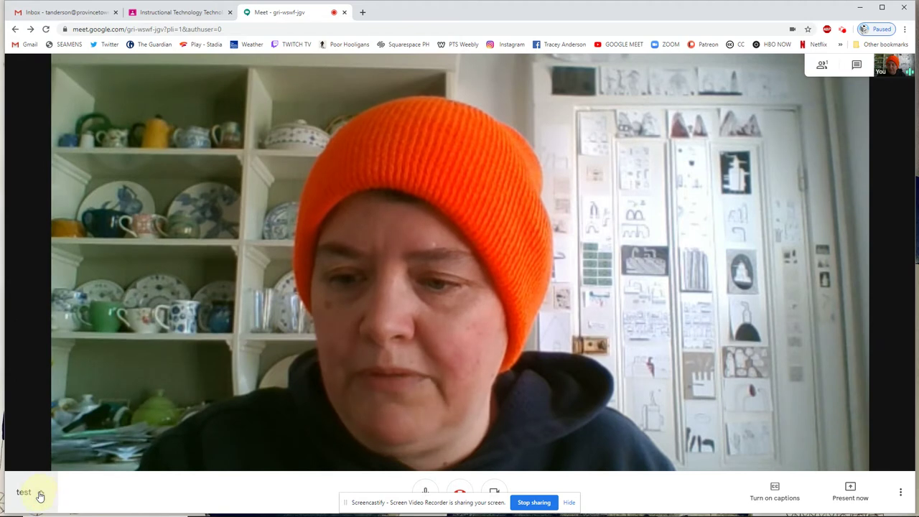
pyautogui.click(40, 495)
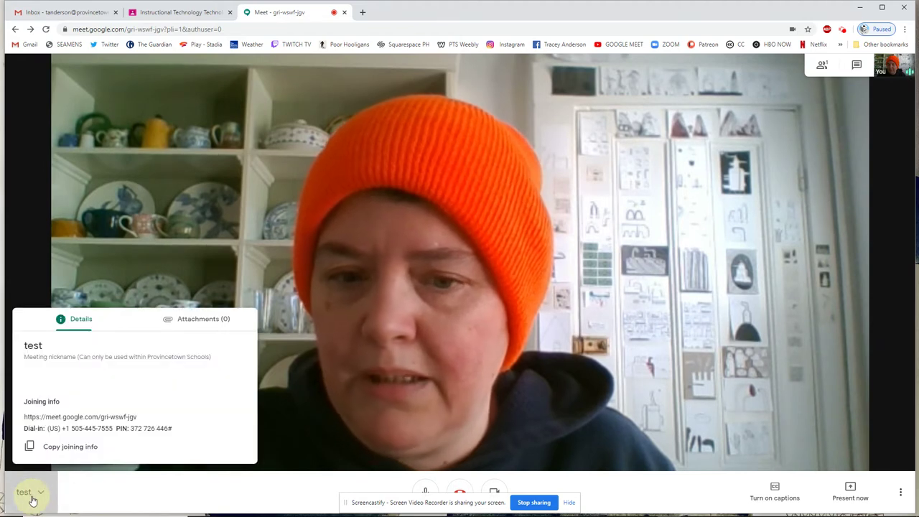
pyautogui.click(33, 496)
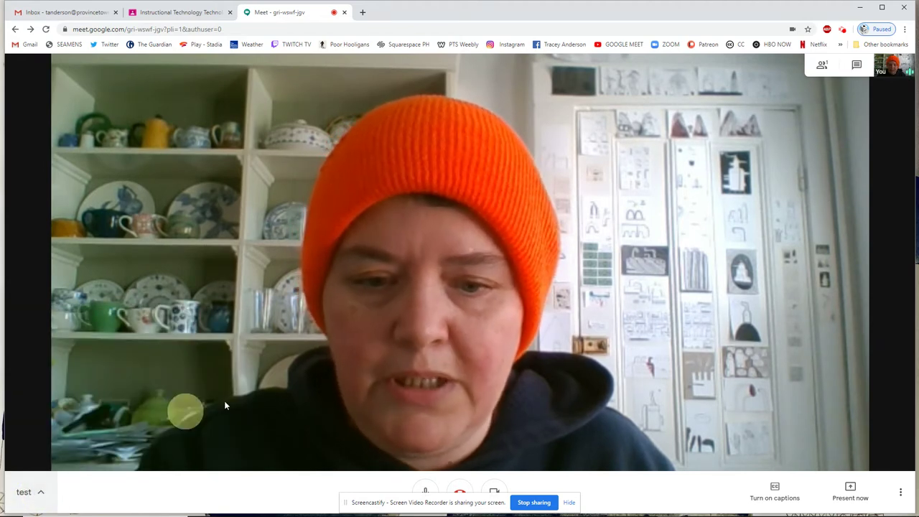
pyautogui.moveTo(467, 502); pyautogui.dragTo(223, 497)
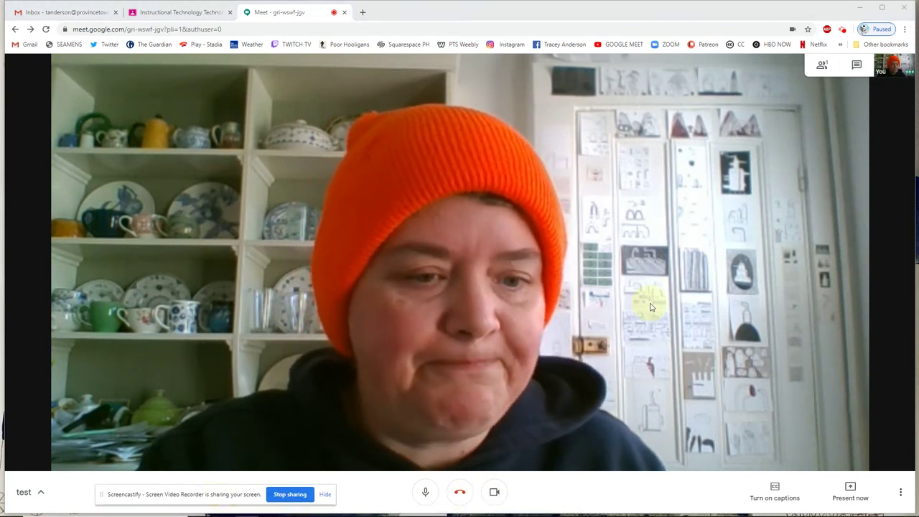
pyautogui.click(823, 65)
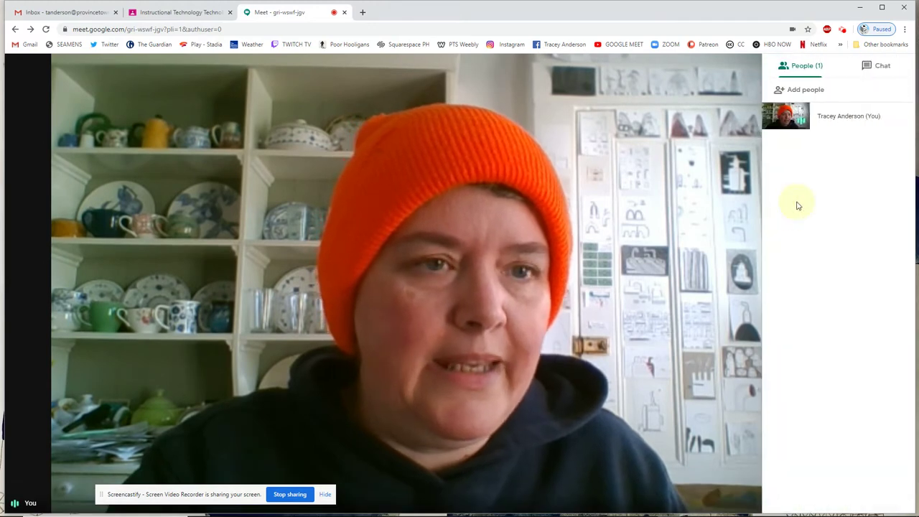
pyautogui.click(786, 122)
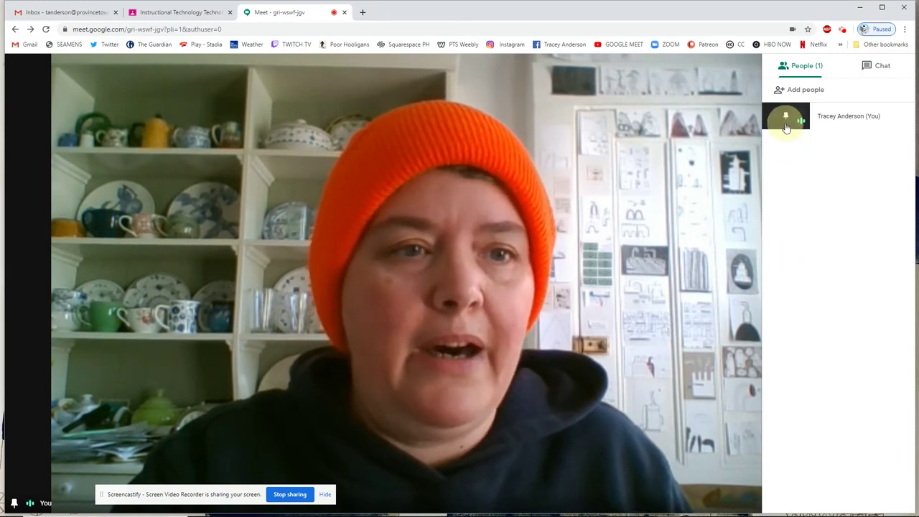
pyautogui.click(787, 118)
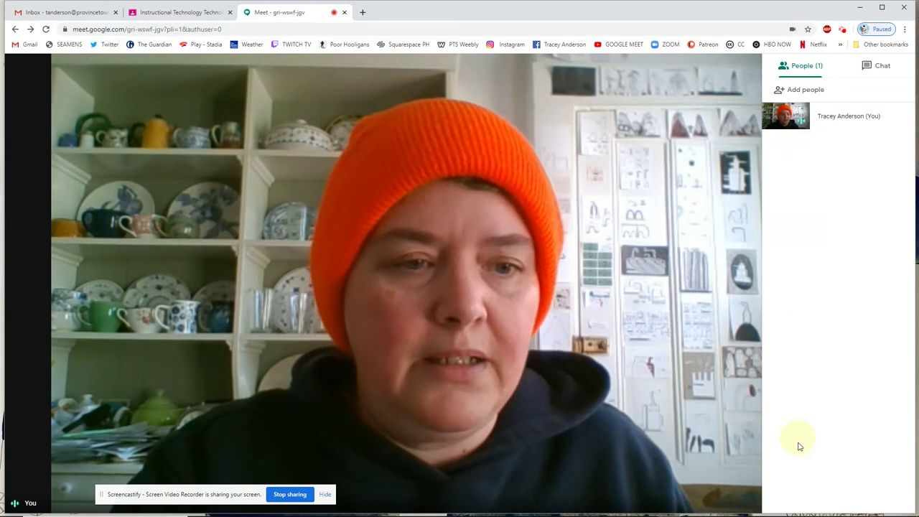
pyautogui.moveTo(806, 130)
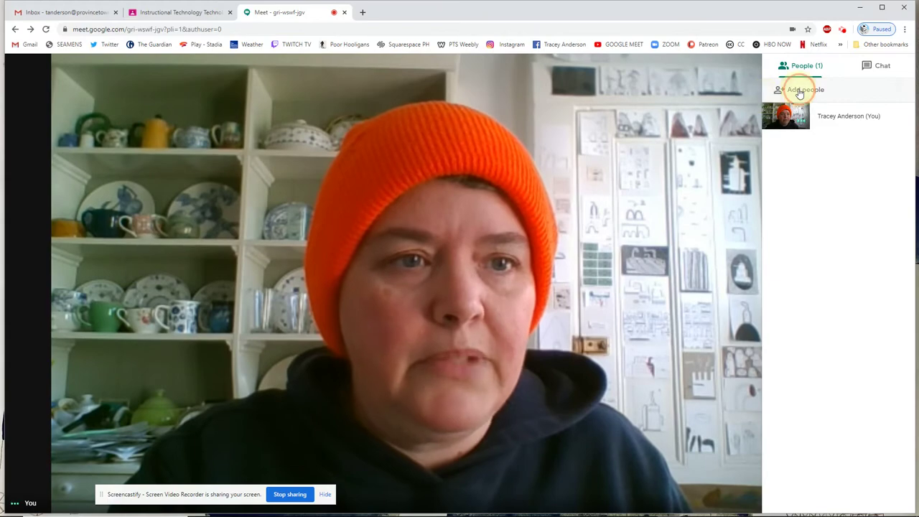
pyautogui.click(800, 91)
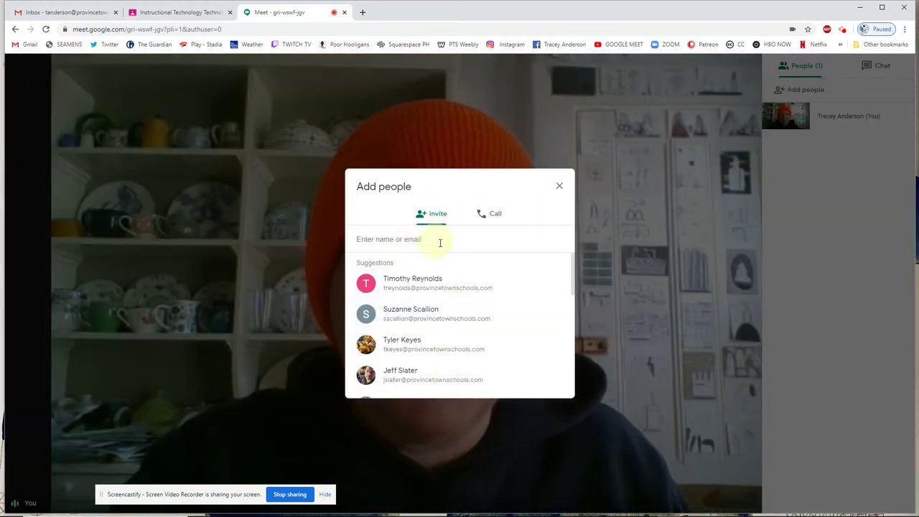
pyautogui.click(559, 188)
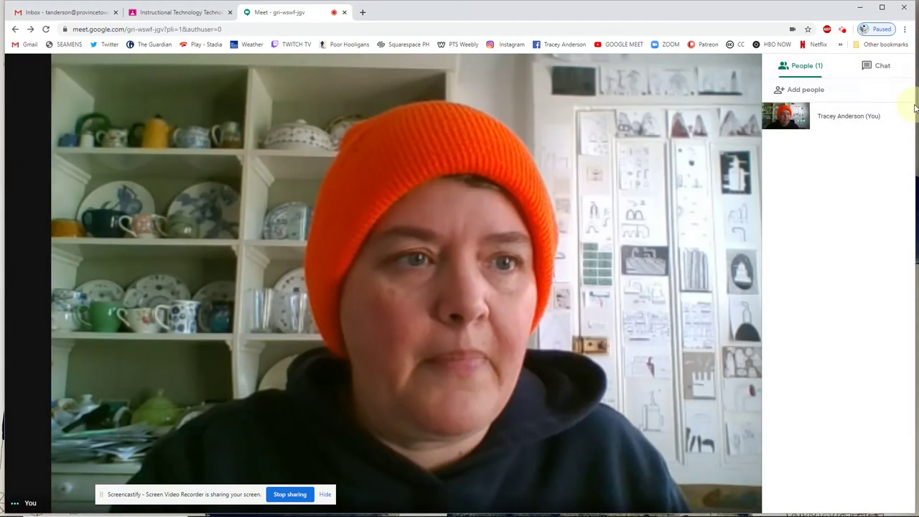
# Send the chat message 'testing' to everyone in the call.
pyautogui.click(875, 66)
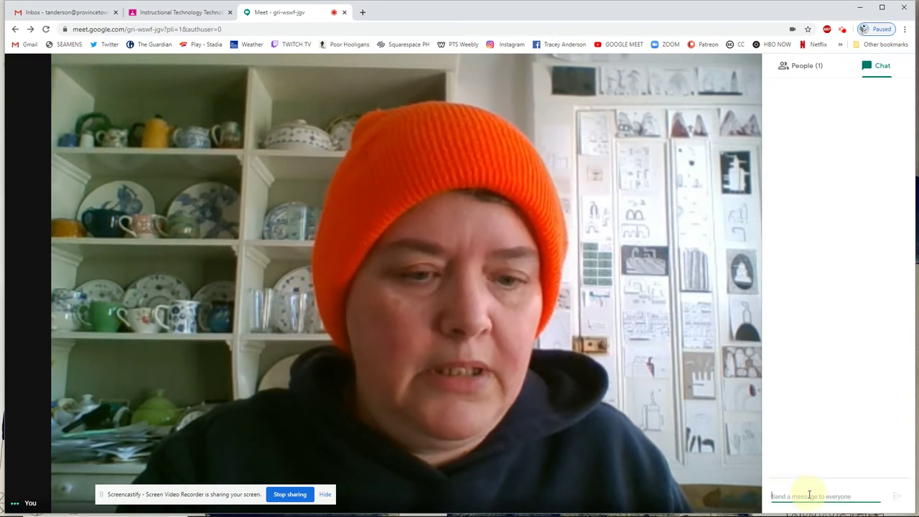
pyautogui.write('testong')
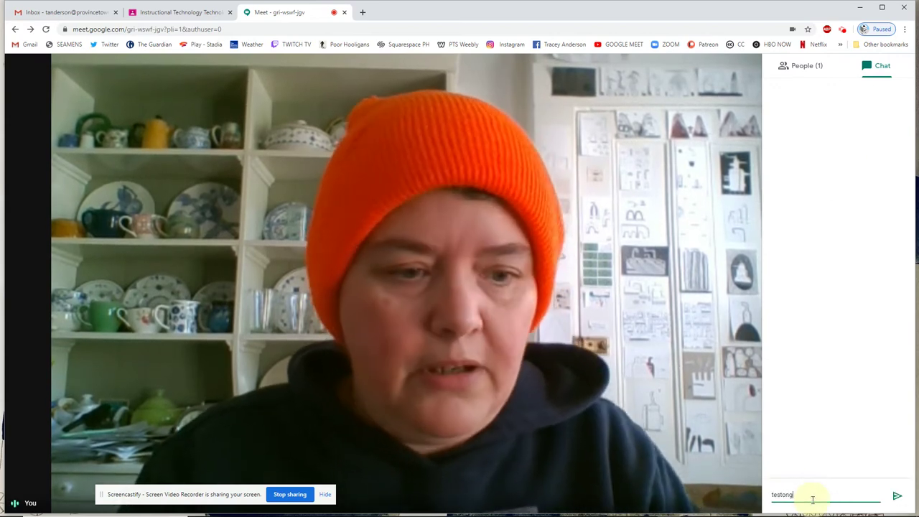
pyautogui.press('BackSpace')
pyautogui.press('BackSpace')
pyautogui.press('BackSpace')
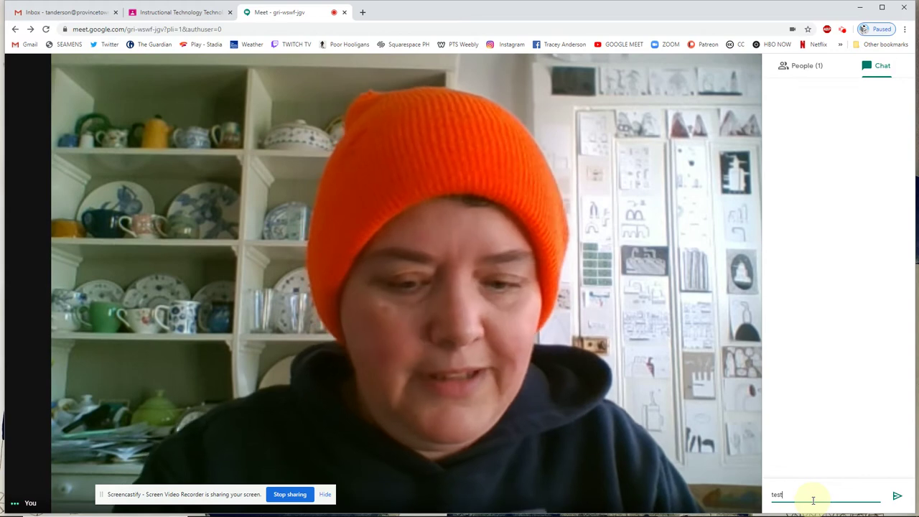
pyautogui.write('ing')
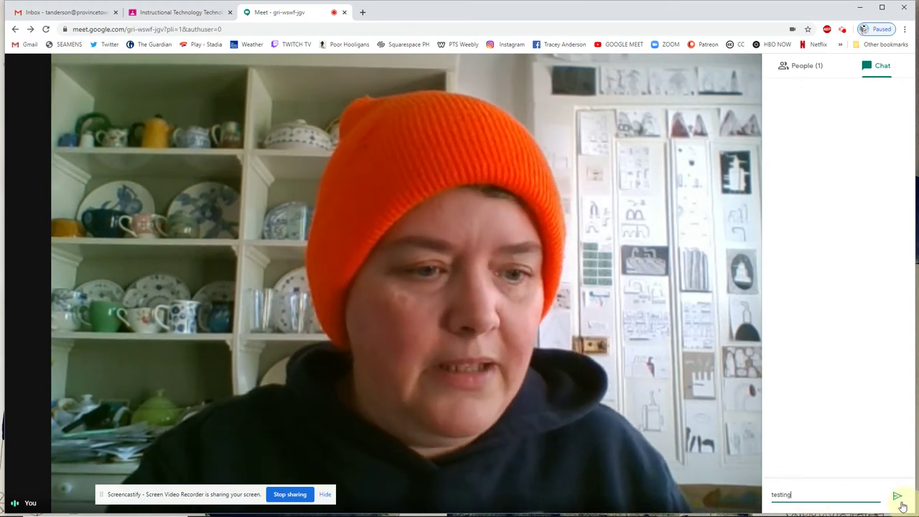
pyautogui.click(897, 497)
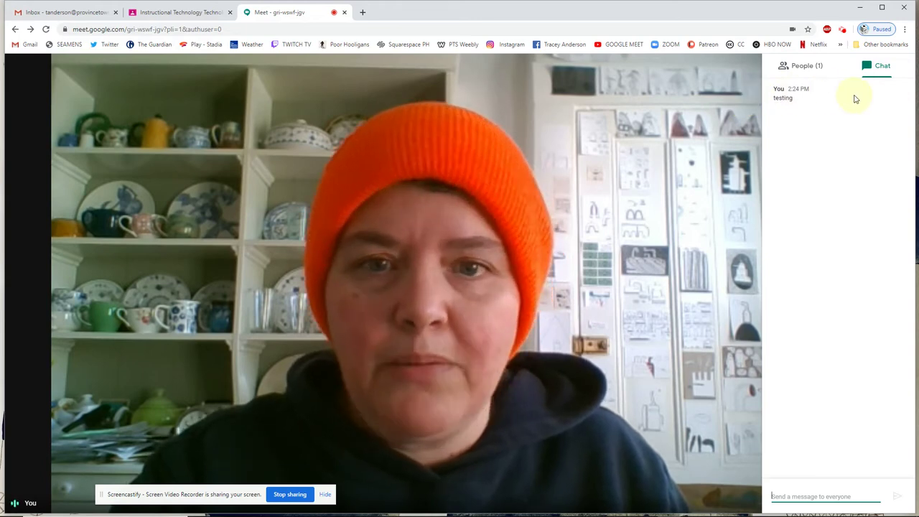
# Toggle between the participant list and chat, then close the side panel.
pyautogui.click(810, 68)
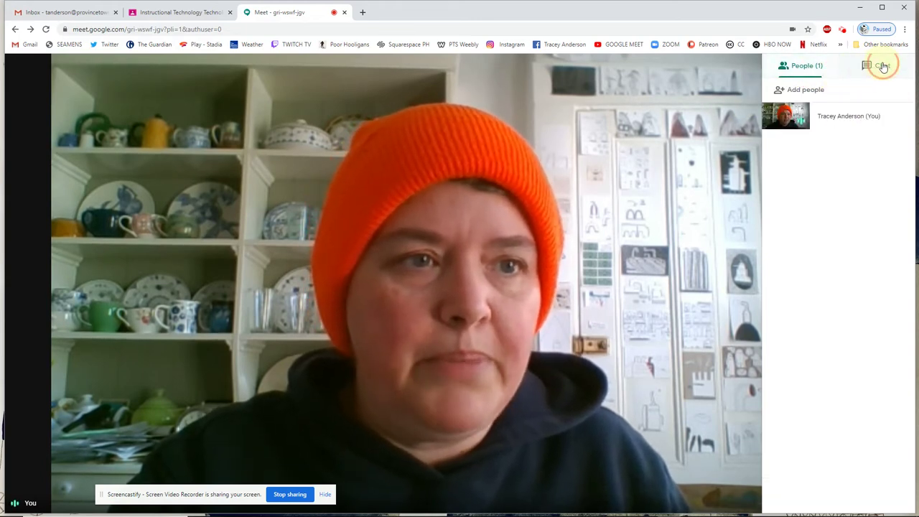
pyautogui.click(883, 65)
pyautogui.click(807, 66)
pyautogui.click(883, 67)
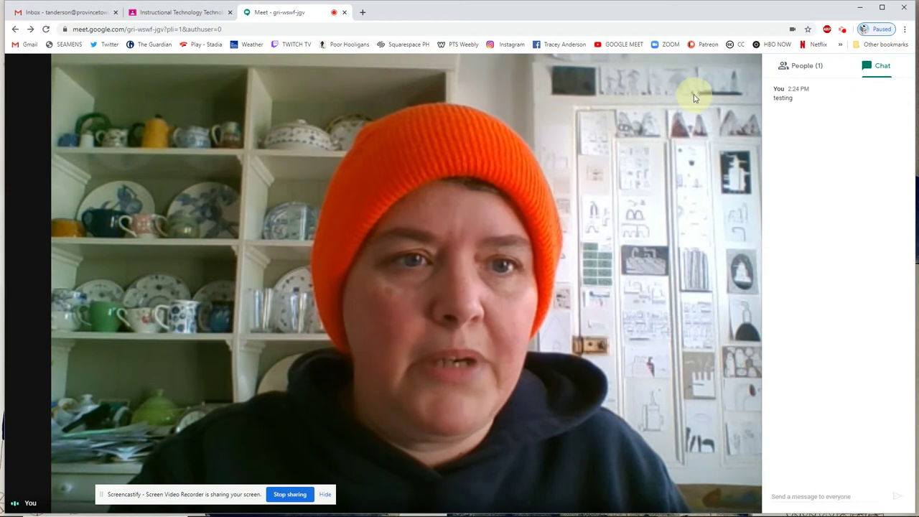
pyautogui.click(695, 102)
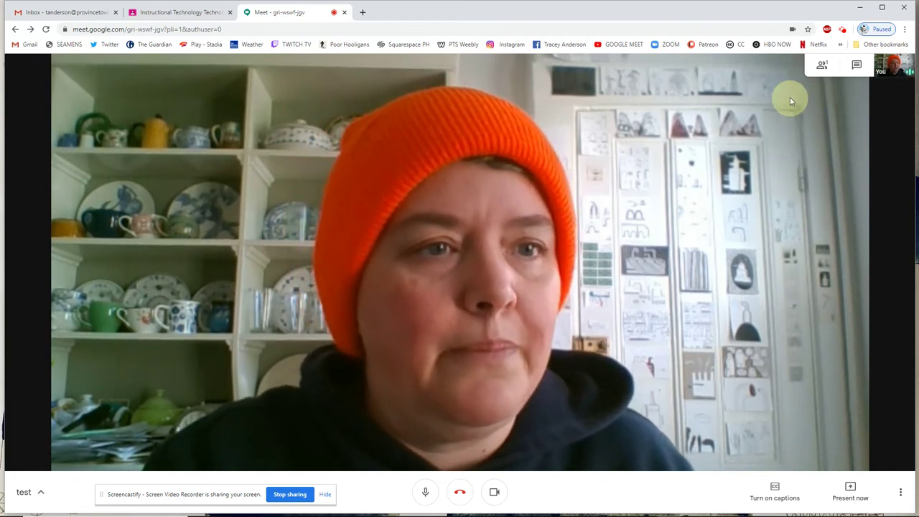
pyautogui.click(855, 65)
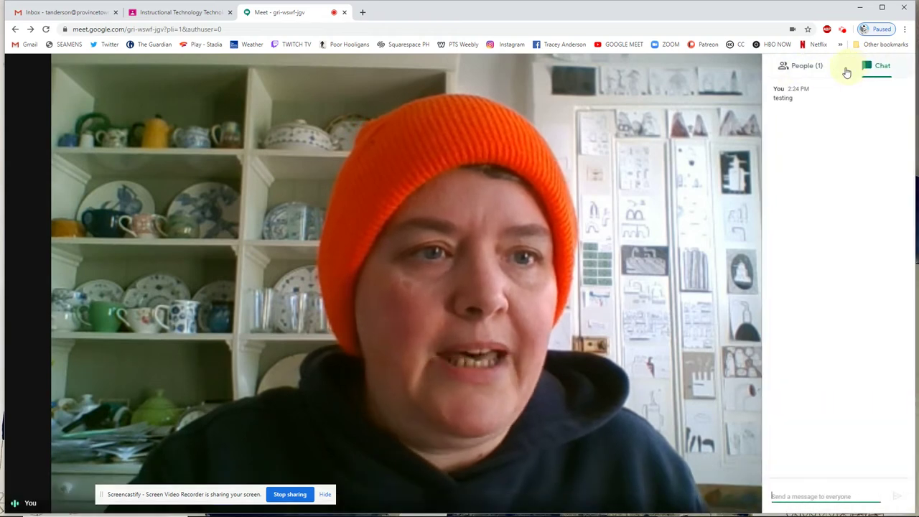
pyautogui.click(804, 66)
pyautogui.click(707, 115)
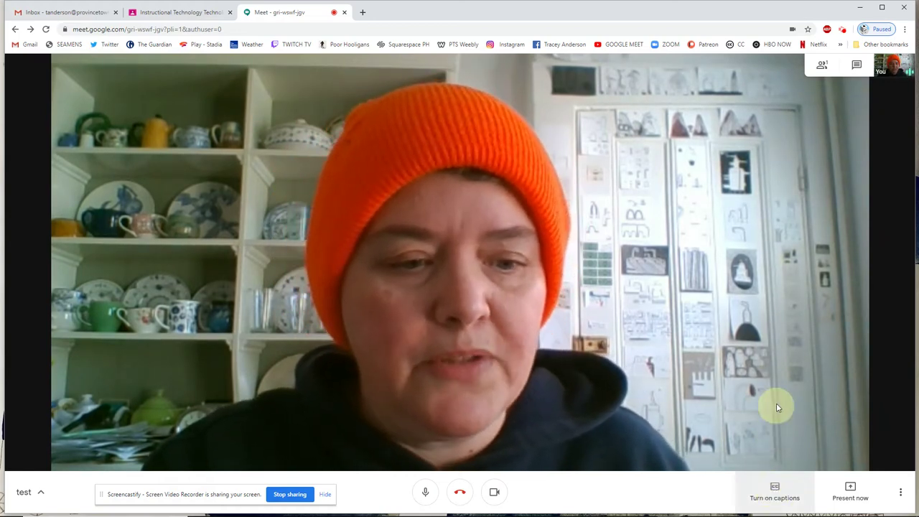
pyautogui.click(775, 494)
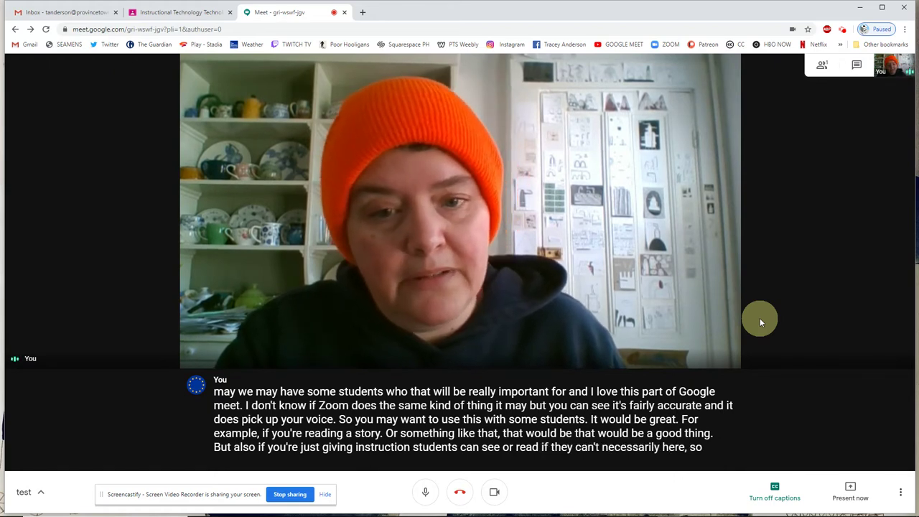
pyautogui.click(774, 494)
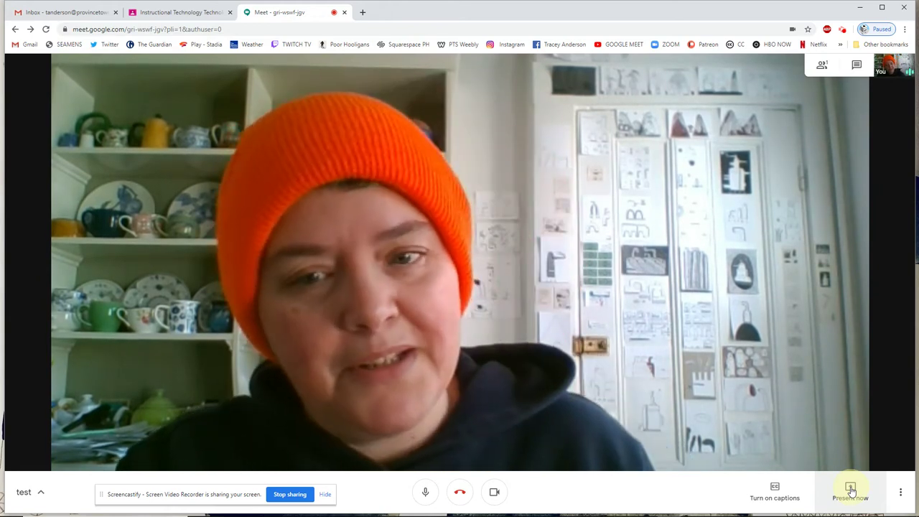
# Share your entire screen with the meeting, selecting the screen thumbnail and confirming.
pyautogui.click(851, 490)
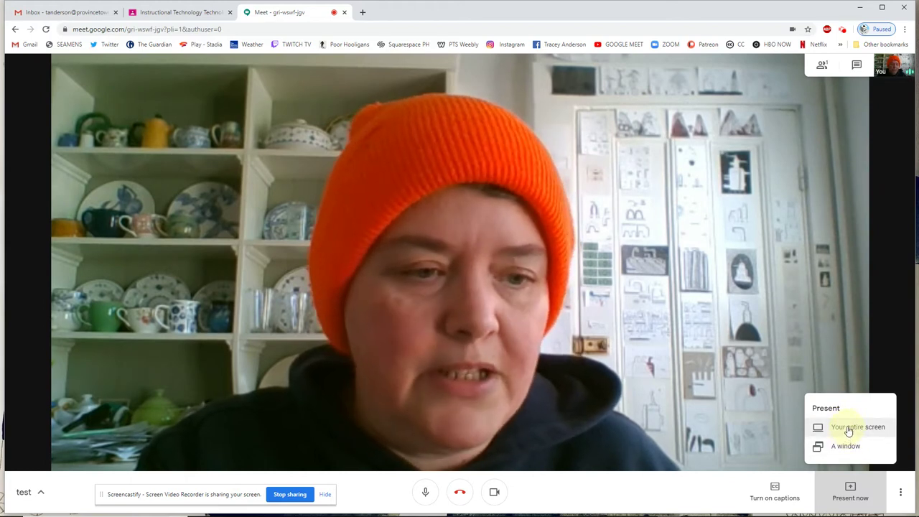
pyautogui.click(849, 429)
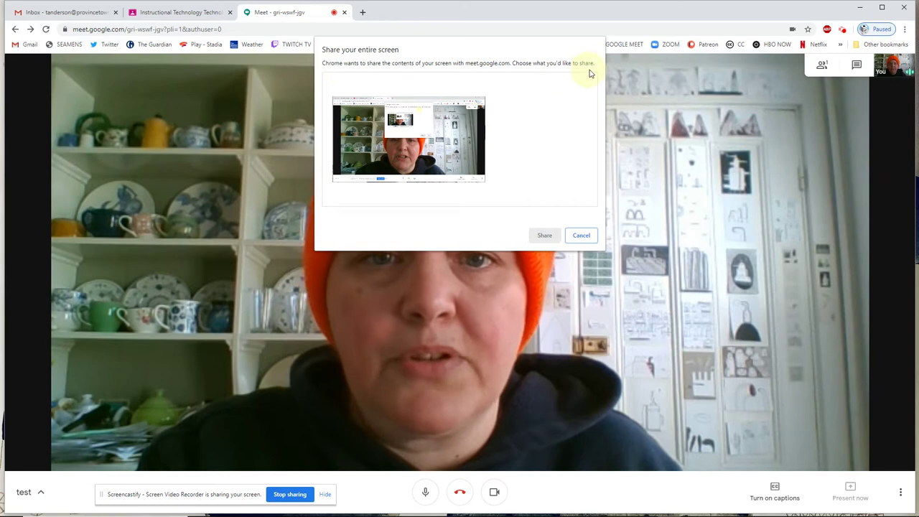
pyautogui.click(485, 176)
pyautogui.click(543, 241)
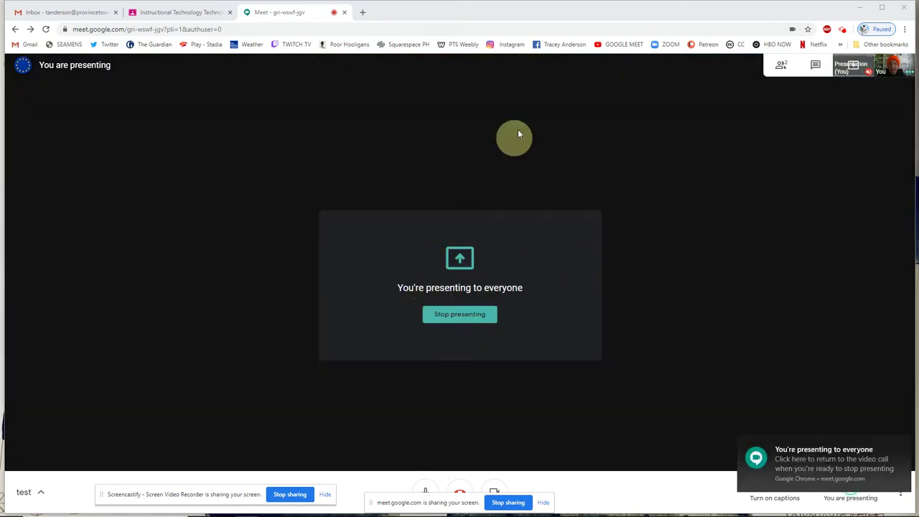
# Visit the Classroom and Gmail tabs, then return to the Meet call and stop presenting.
pyautogui.click(158, 12)
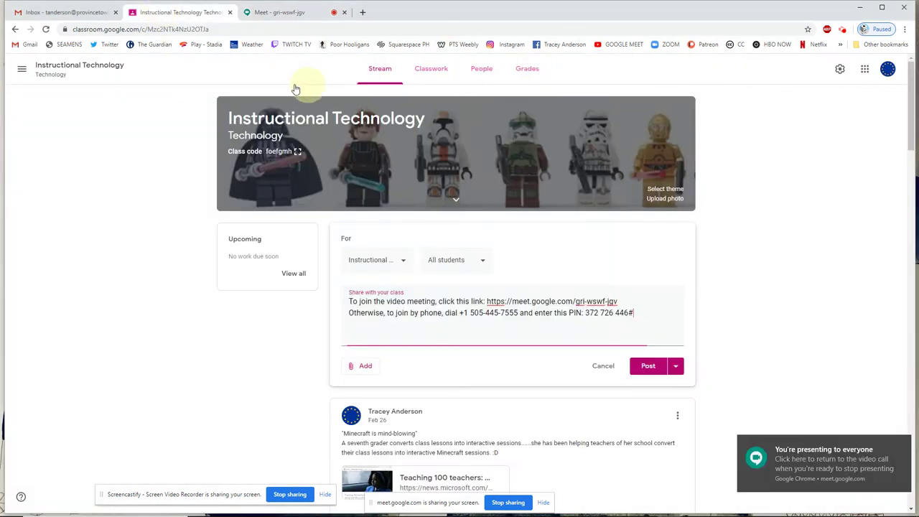
pyautogui.click(72, 13)
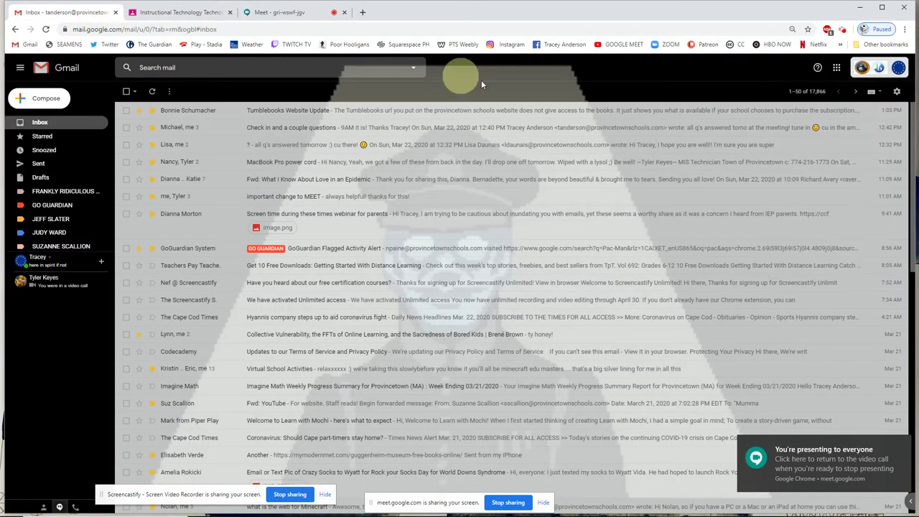
pyautogui.click(837, 68)
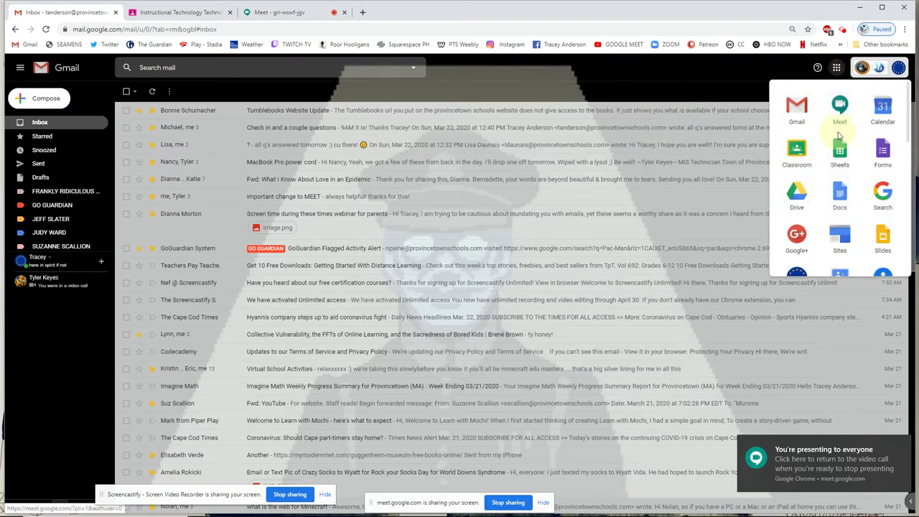
pyautogui.click(266, 64)
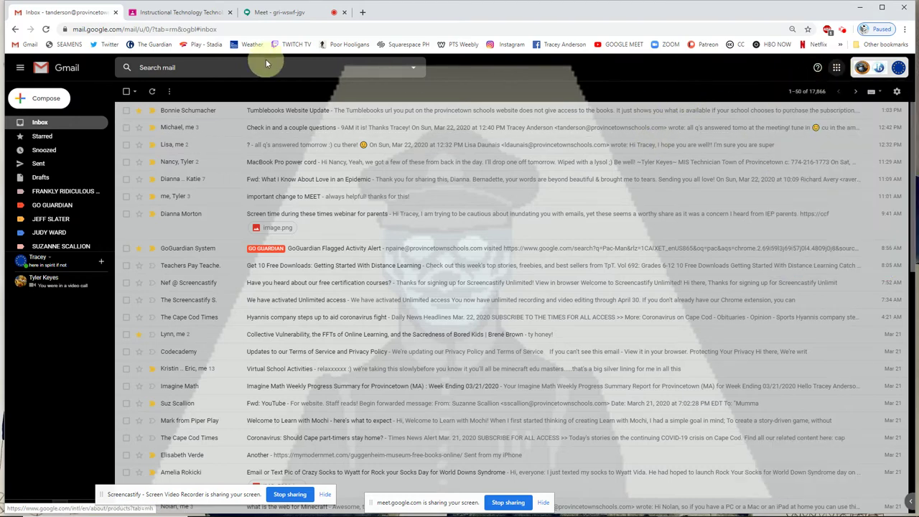
pyautogui.click(281, 15)
pyautogui.click(454, 319)
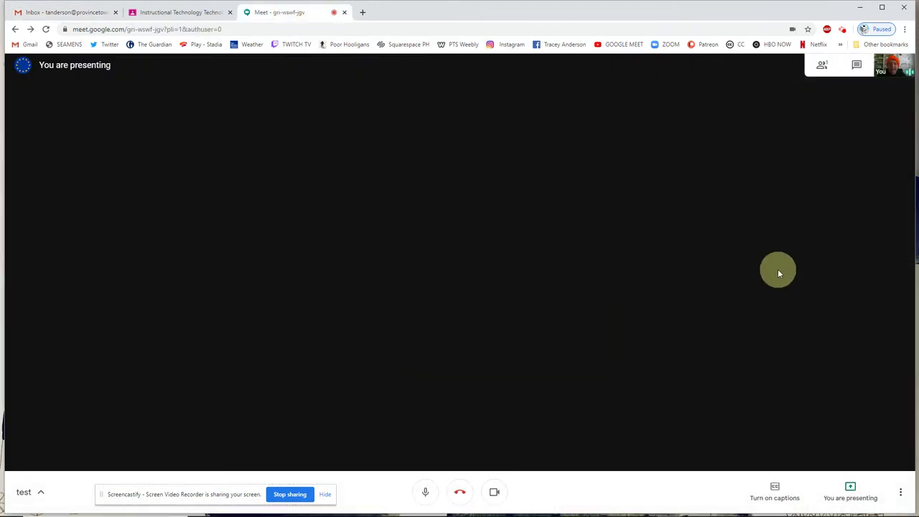